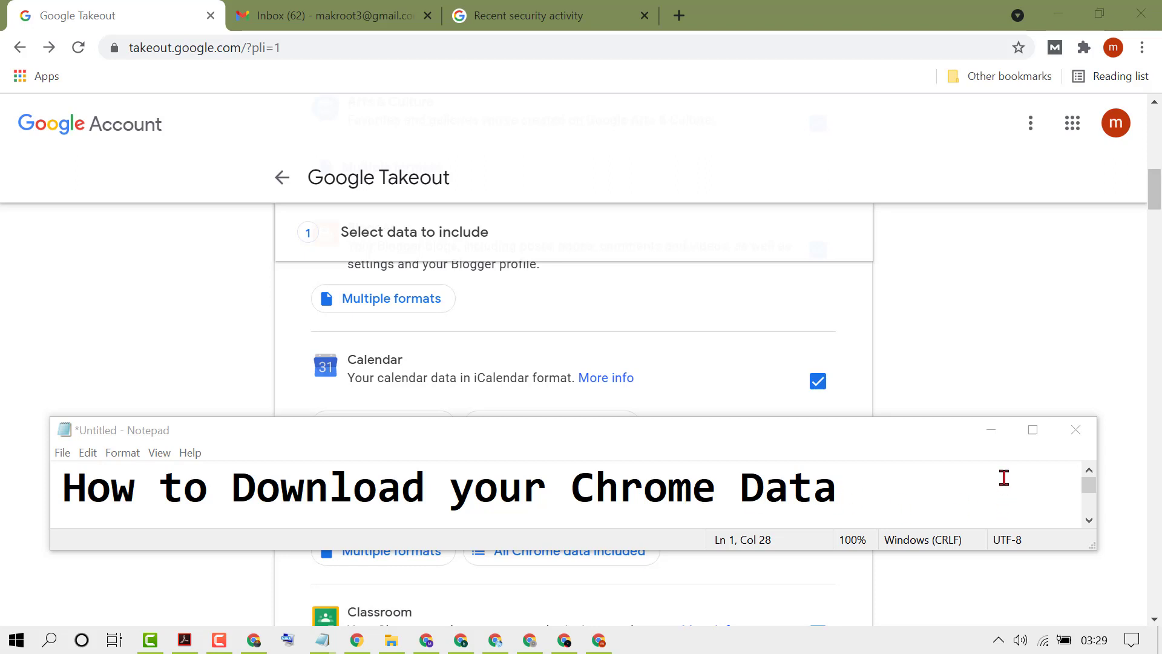
Step: Minimize the Notepad title note so the Google Takeout product list is visible
{"action": "left_click", "coordinate": [991, 430]}
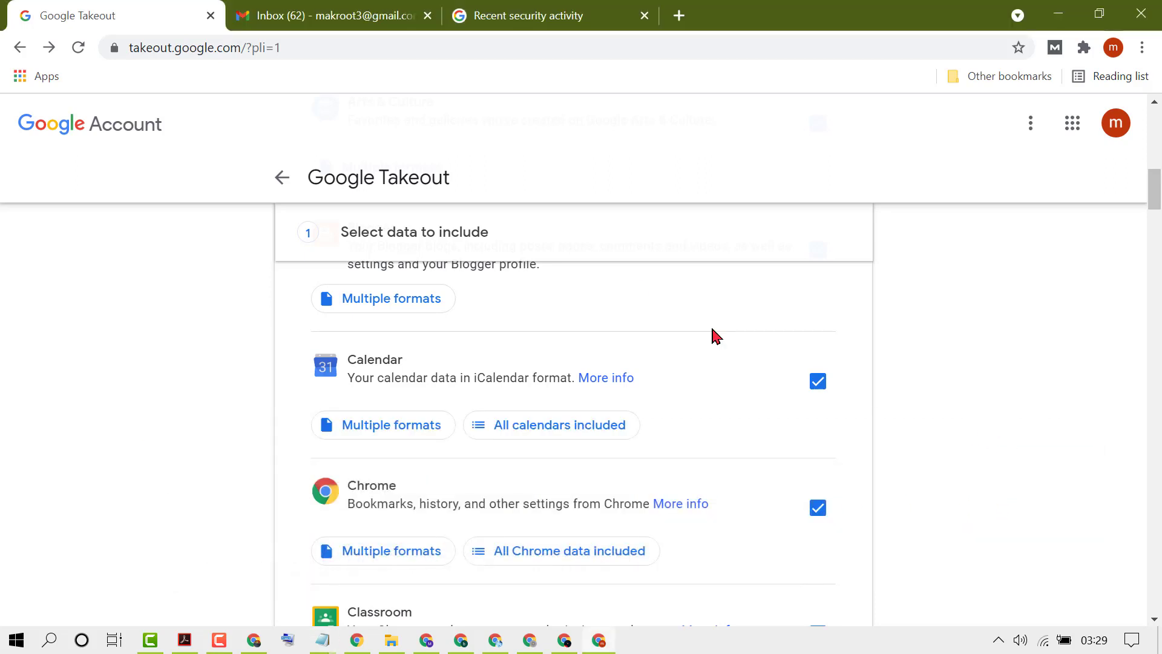
Step: Load takeout.google.com in a new Chrome tab
{"action": "left_click", "coordinate": [678, 15]}
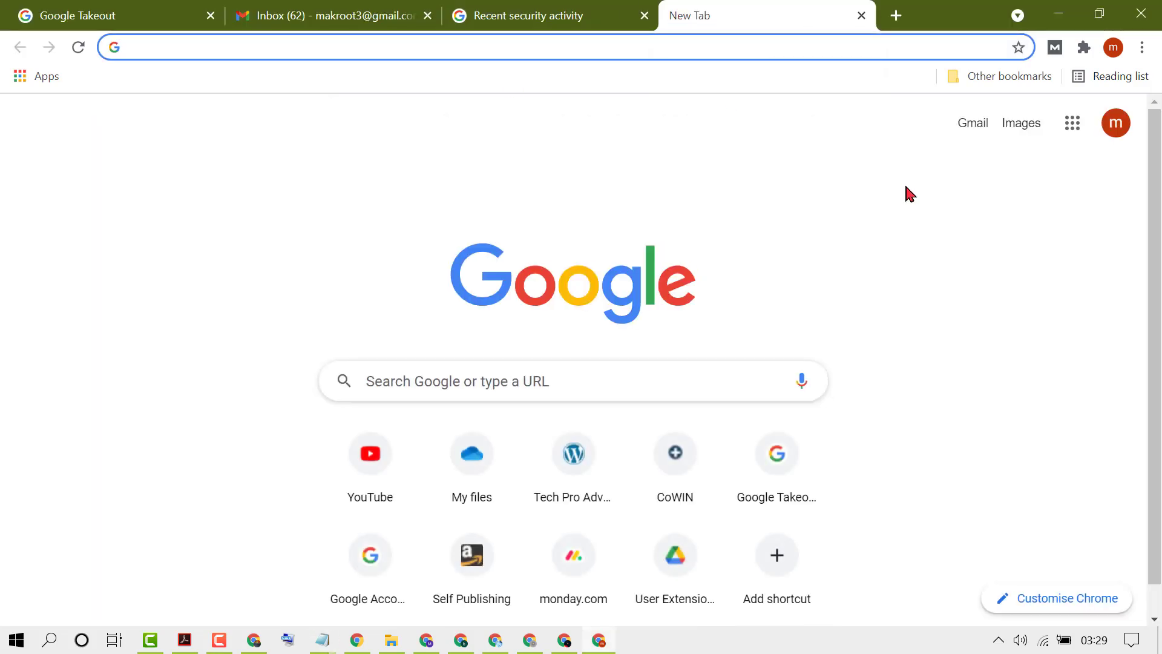
{"action": "type", "text": "t"}
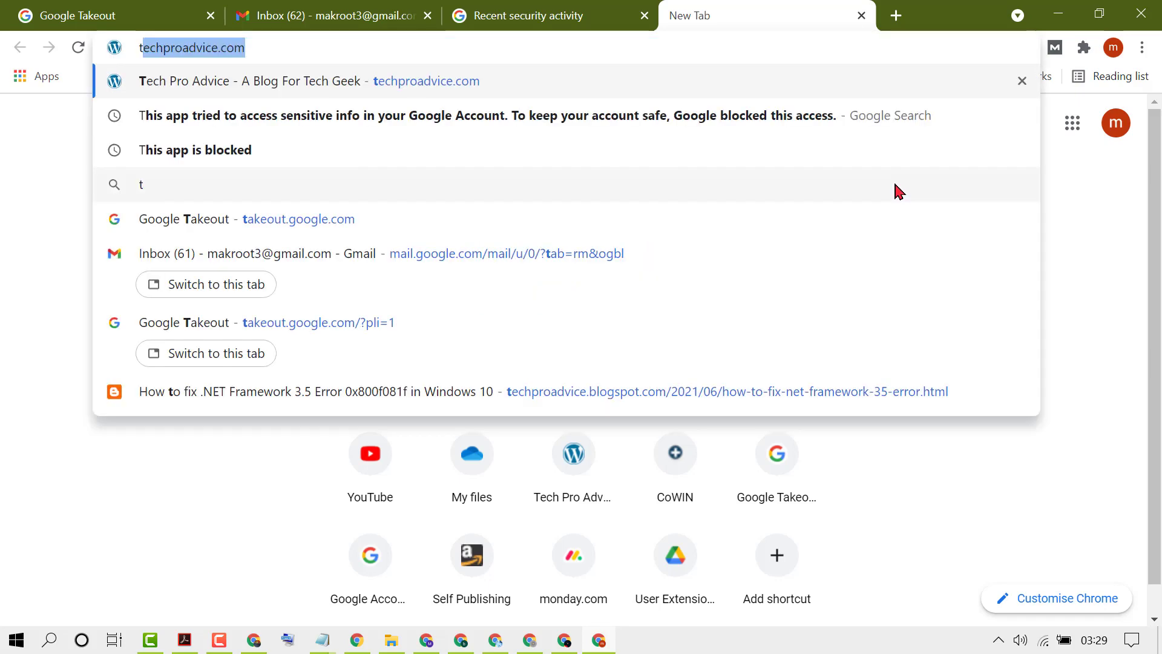
{"action": "type", "text": "ak"}
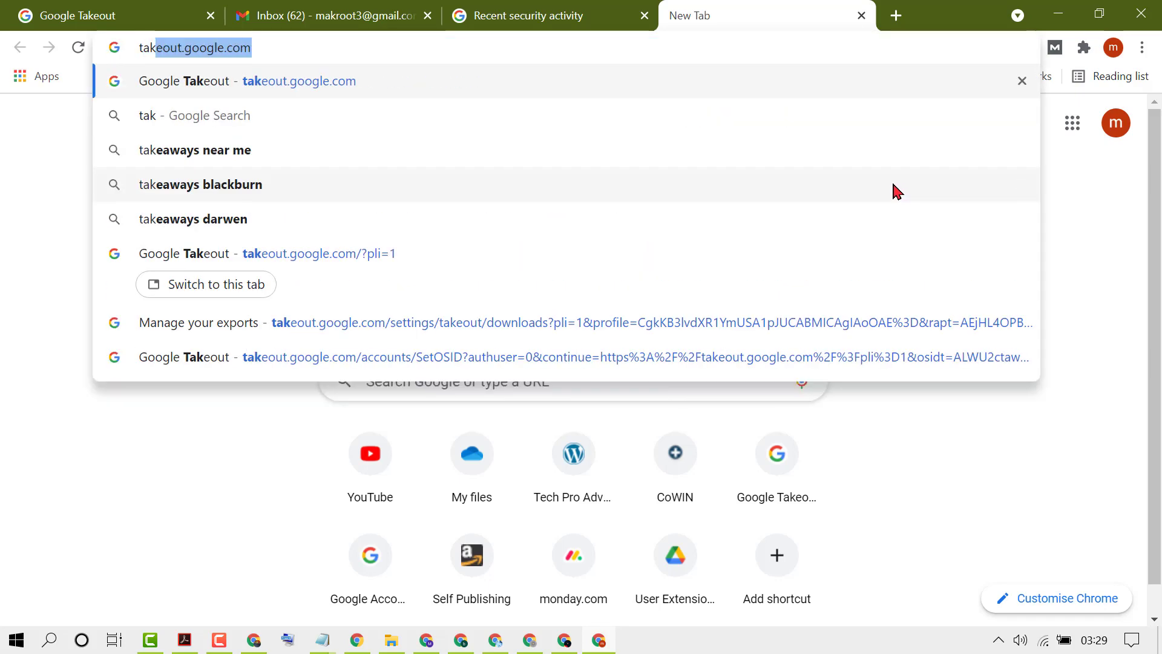
{"action": "type", "text": "eou"}
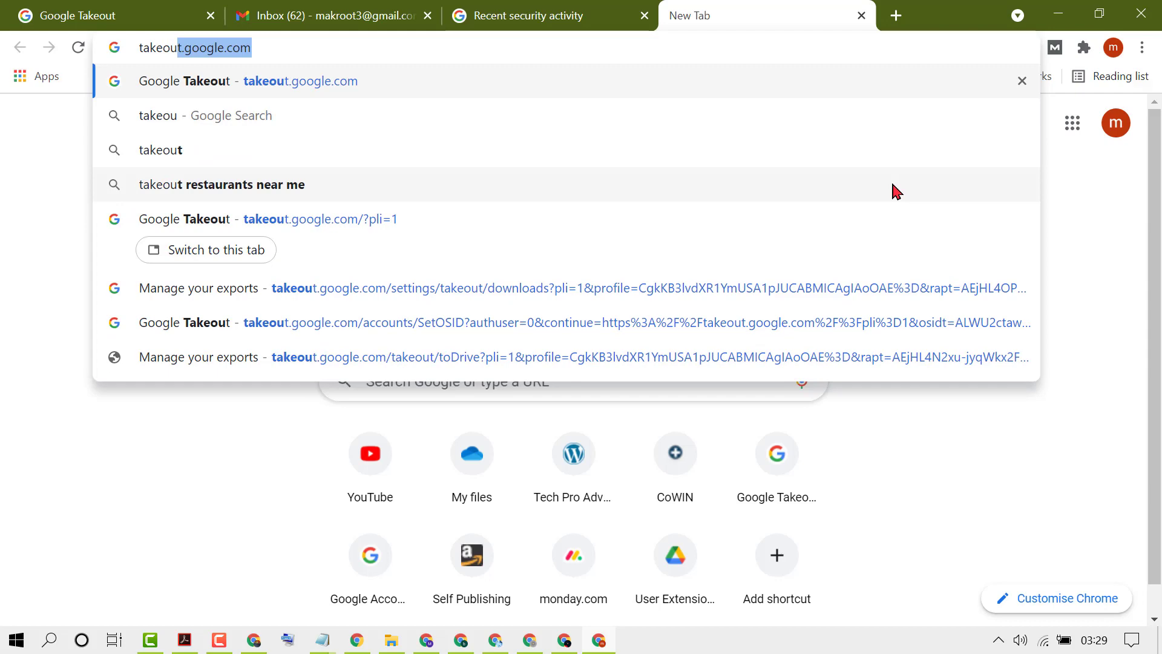
{"action": "type", "text": "t."}
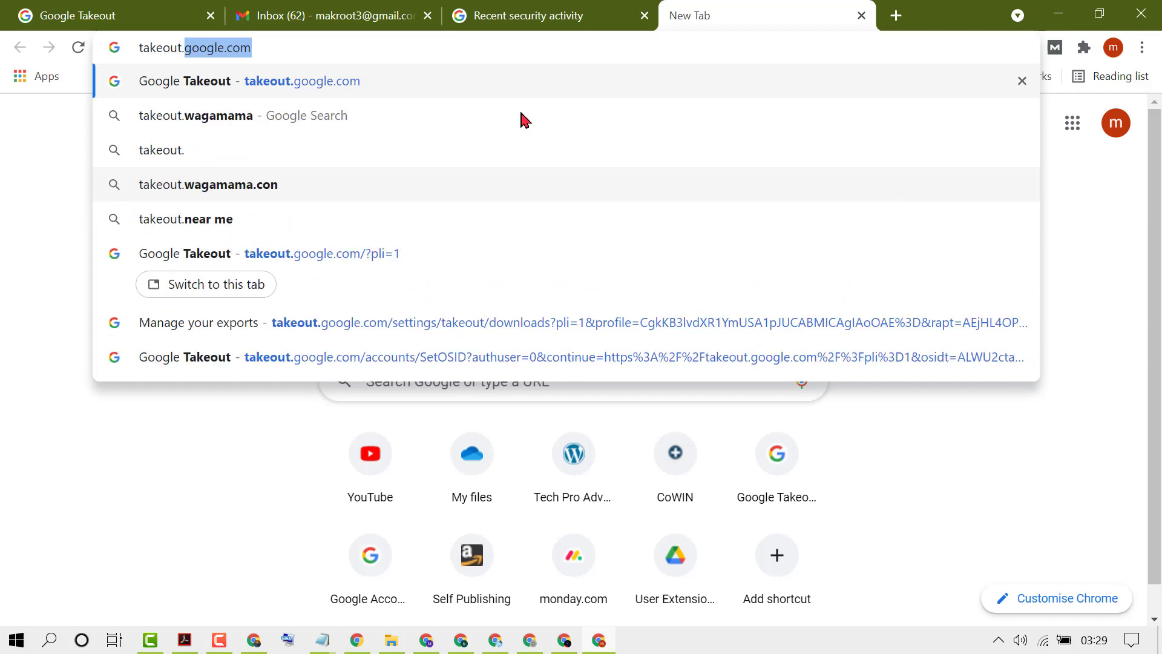
{"action": "left_click", "coordinate": [294, 48]}
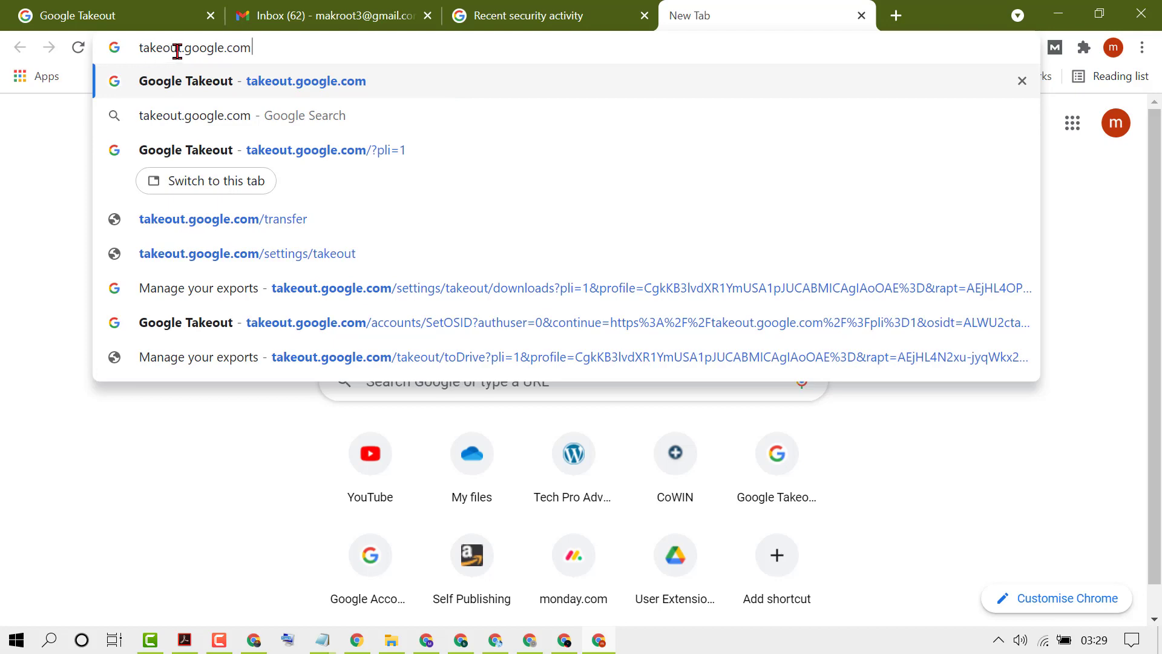
{"action": "key", "text": "Return"}
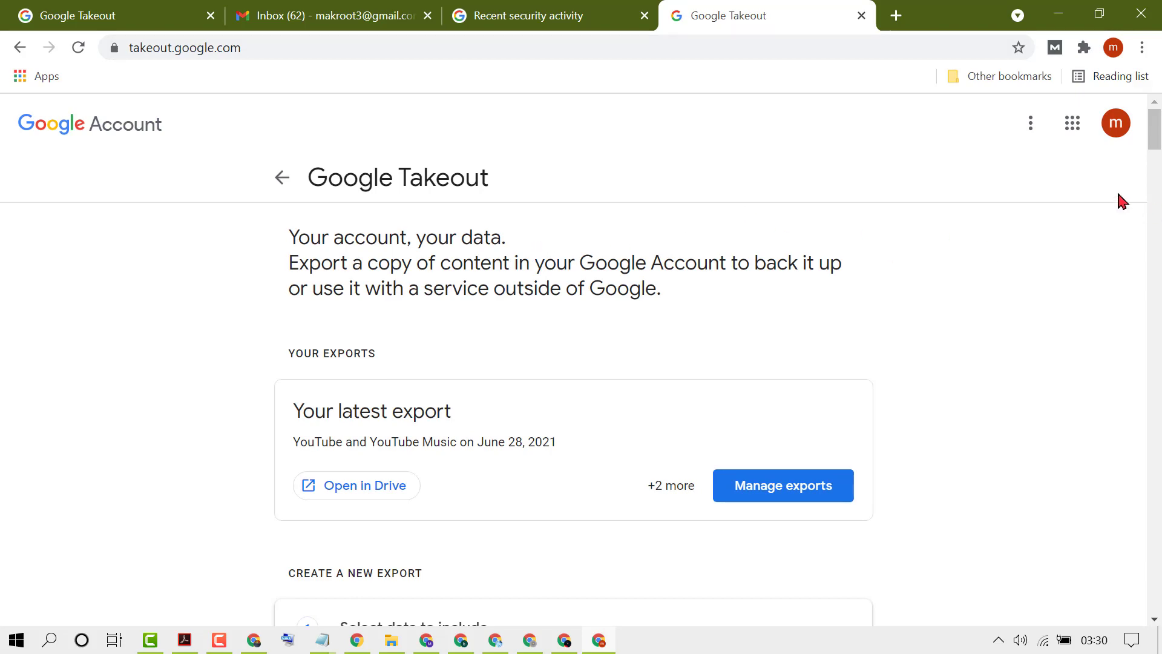
Step: Deselect all products in the Takeout data list
{"action": "scroll", "coordinate": [852, 249], "scroll_direction": "down", "scroll_amount": 4}
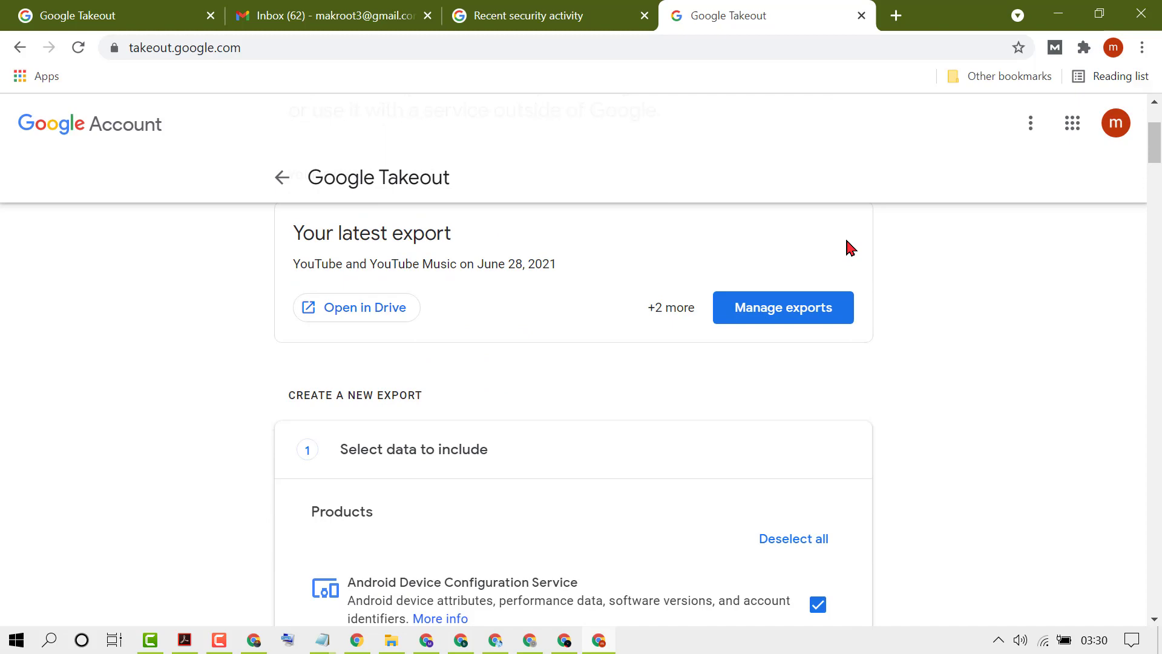
{"action": "scroll", "coordinate": [852, 248], "scroll_direction": "down", "scroll_amount": 3}
{"action": "scroll", "coordinate": [847, 249], "scroll_direction": "down", "scroll_amount": 2}
{"action": "scroll", "coordinate": [847, 248], "scroll_direction": "up", "scroll_amount": 2}
{"action": "scroll", "coordinate": [846, 248], "scroll_direction": "up", "scroll_amount": 1}
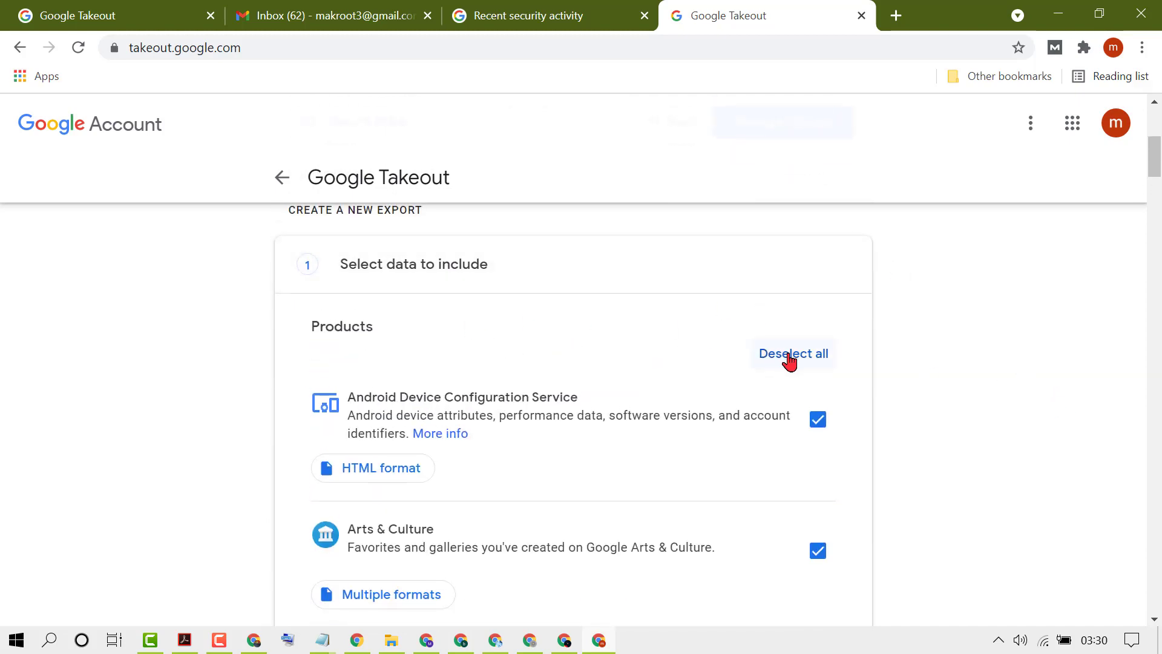
{"action": "left_click", "coordinate": [804, 358]}
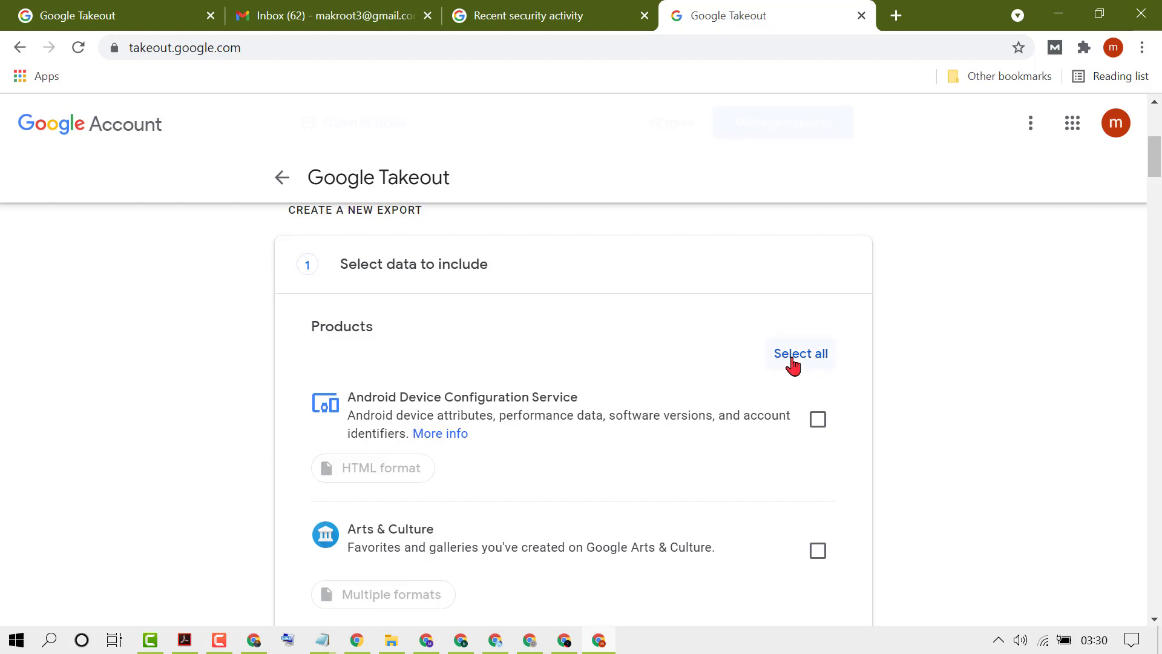
Step: Tick Chrome as the only product and scroll to the end of the list
{"action": "scroll", "coordinate": [698, 339], "scroll_direction": "down", "scroll_amount": 1}
{"action": "scroll", "coordinate": [698, 336], "scroll_direction": "down", "scroll_amount": 4}
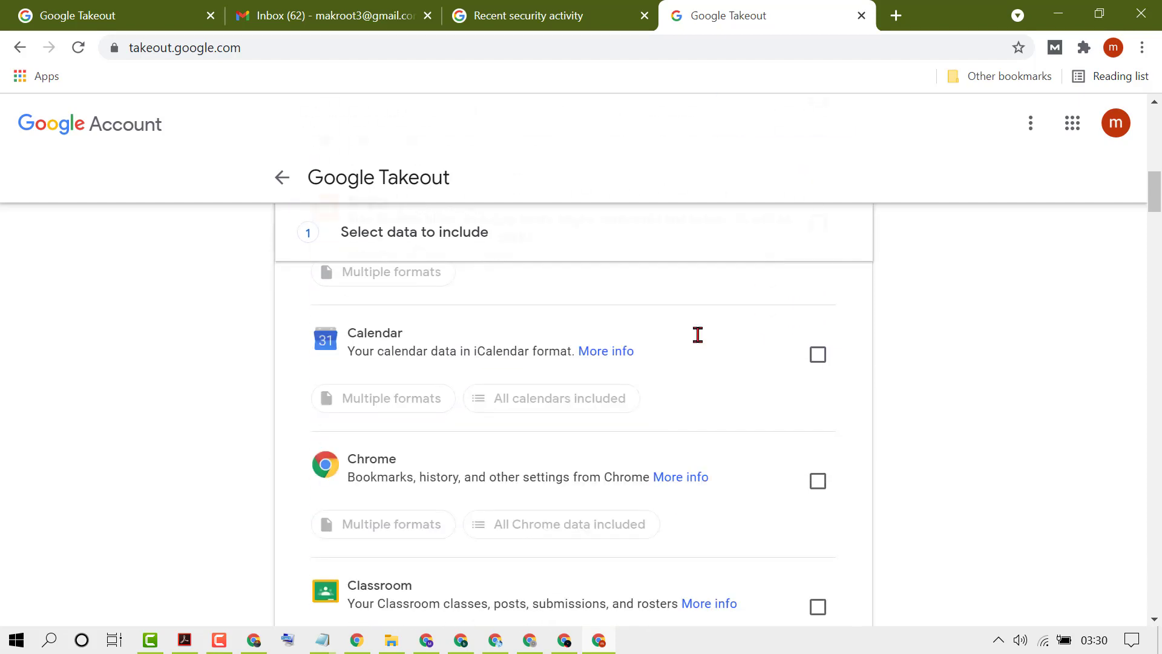
{"action": "scroll", "coordinate": [699, 343], "scroll_direction": "down", "scroll_amount": 3}
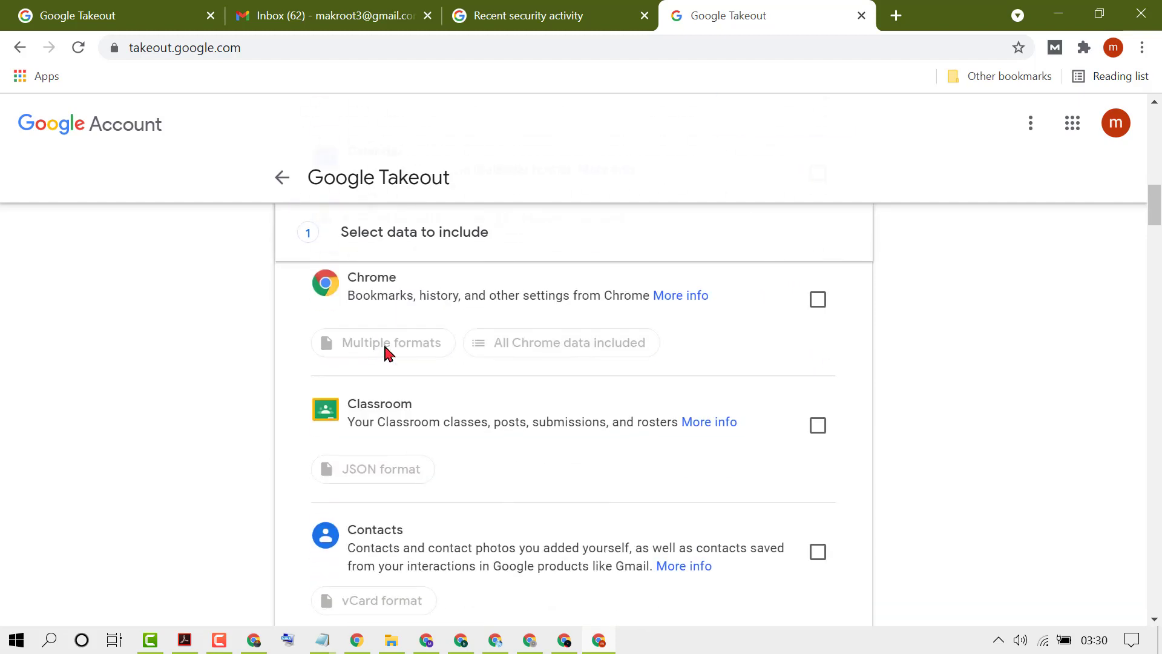
{"action": "left_click", "coordinate": [819, 300]}
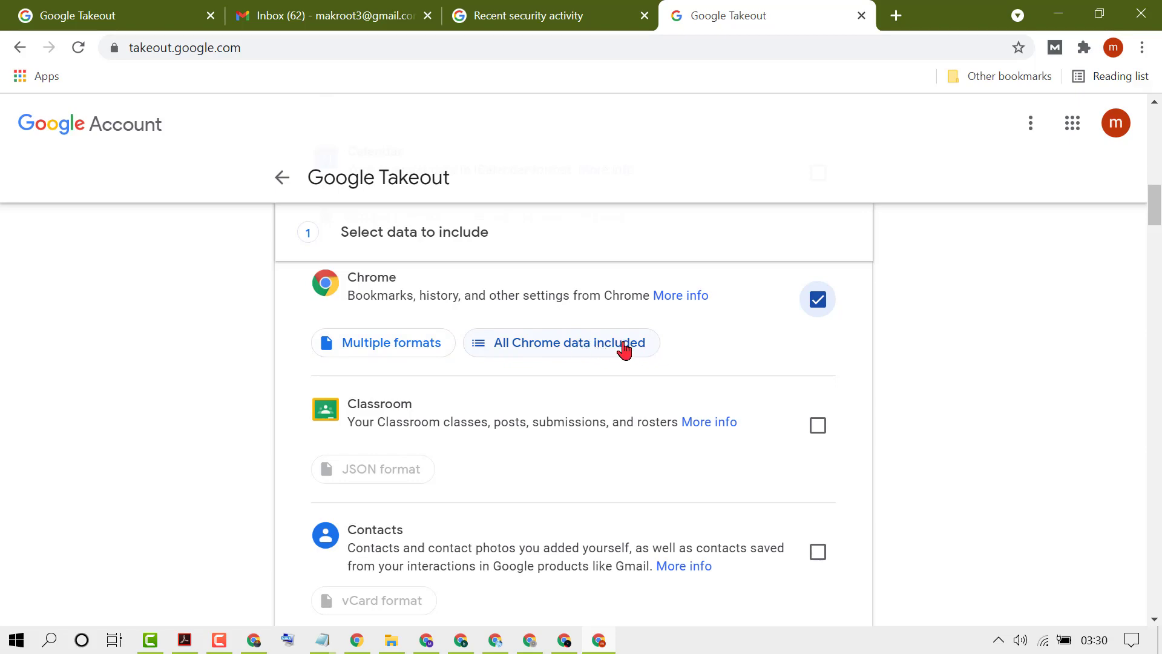
{"action": "scroll", "coordinate": [474, 371], "scroll_direction": "up", "scroll_amount": 2}
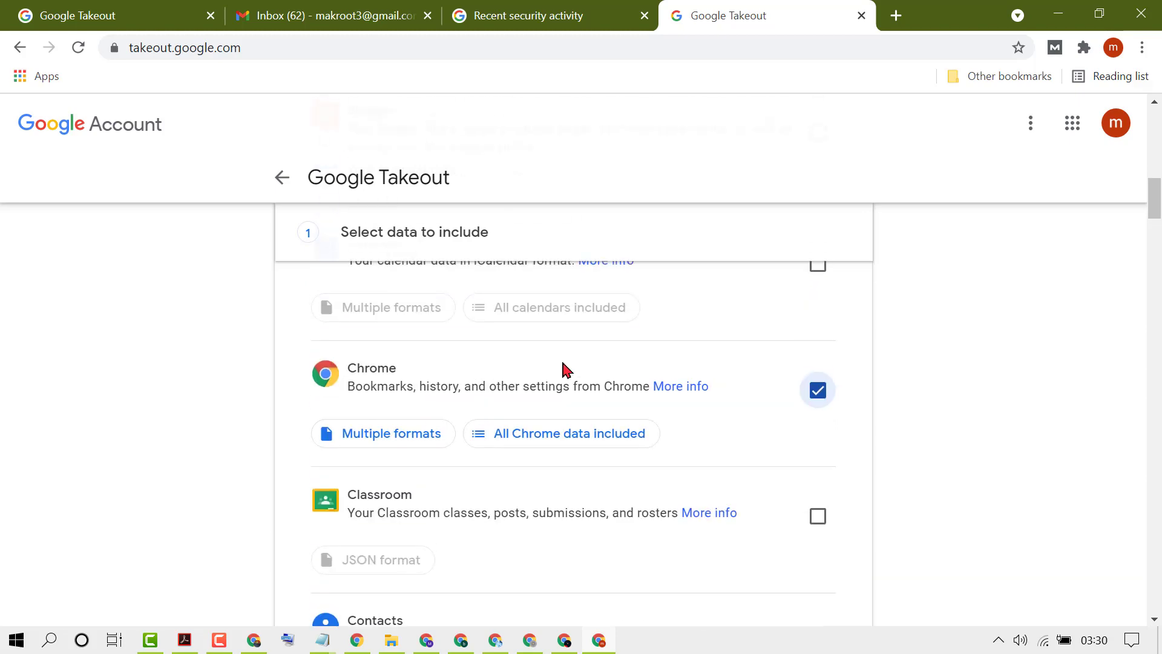
{"action": "mouse_move", "coordinate": [1159, 222]}
{"action": "left_mouse_down"}
{"action": "mouse_move", "coordinate": [1151, 558]}
{"action": "mouse_move", "coordinate": [1138, 596]}
{"action": "left_mouse_up"}
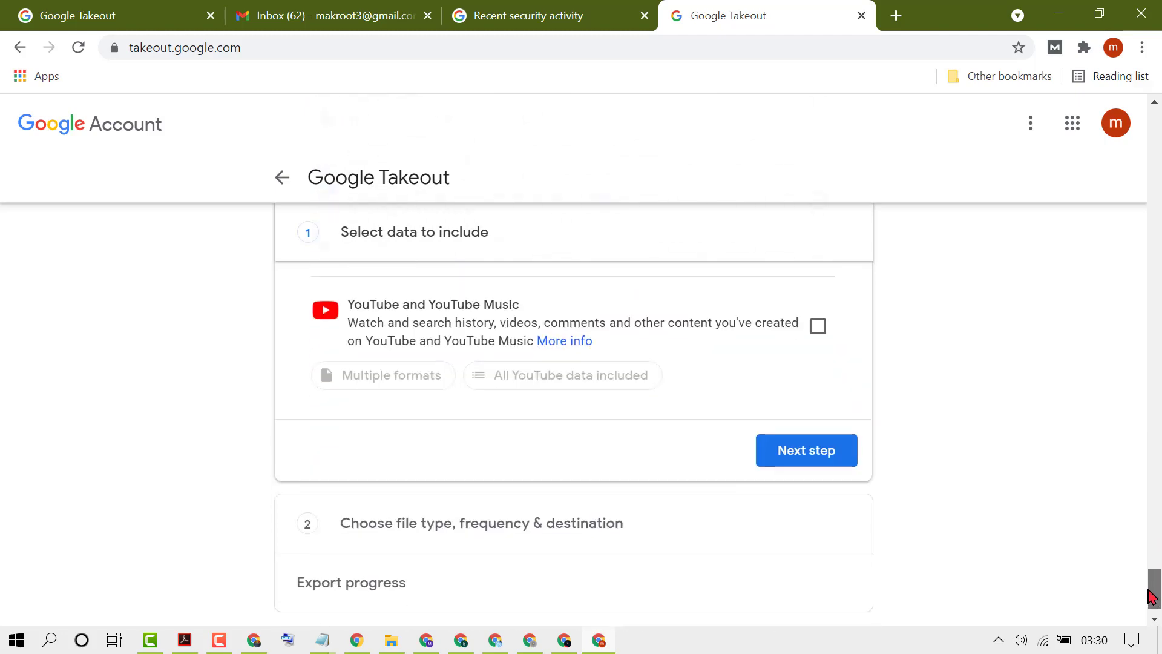
Step: Advance to the delivery step, keeping delivery as an emailed download link
{"action": "left_click", "coordinate": [805, 458]}
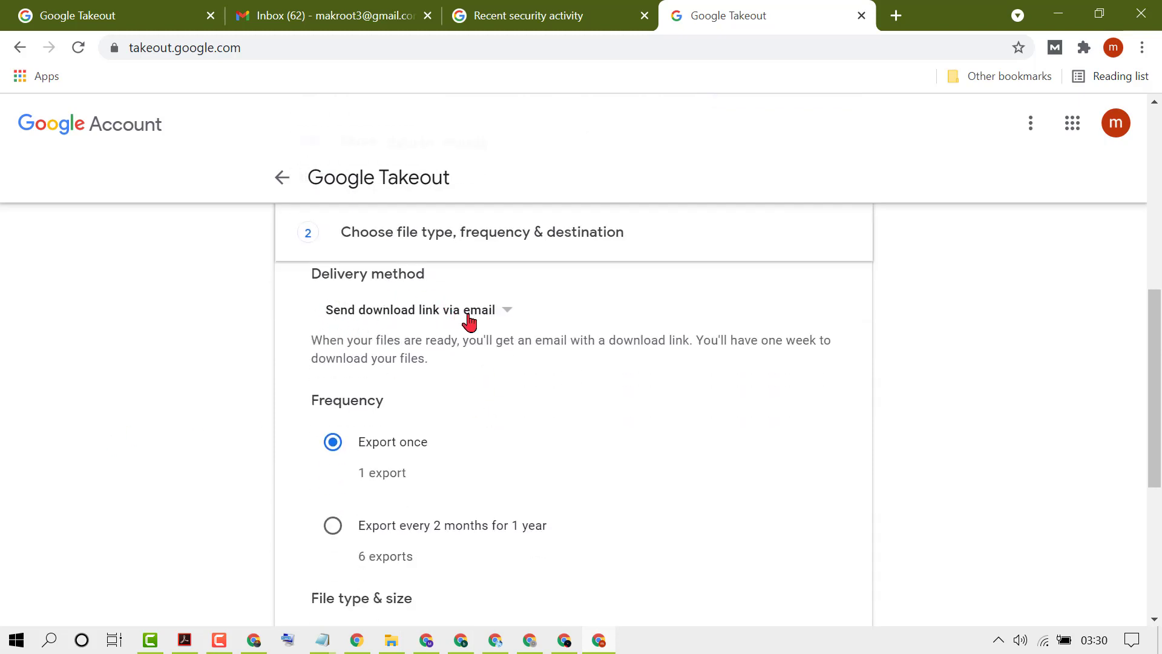
{"action": "left_click", "coordinate": [463, 315]}
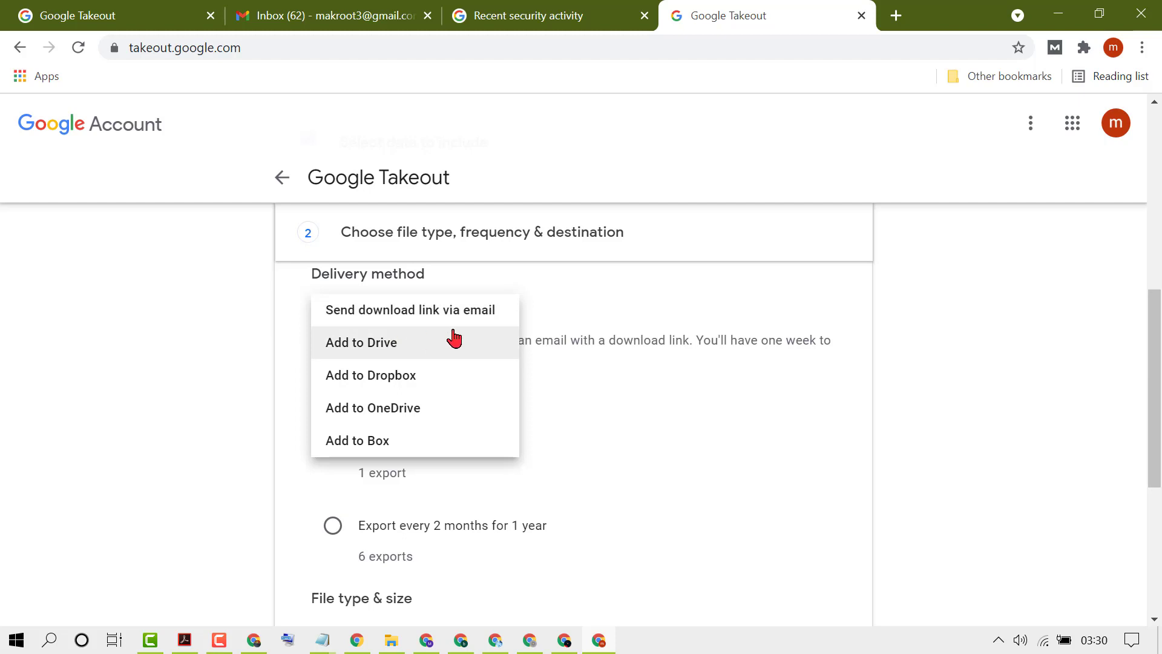
{"action": "left_click", "coordinate": [463, 313]}
{"action": "scroll", "coordinate": [797, 431], "scroll_direction": "down", "scroll_amount": 3}
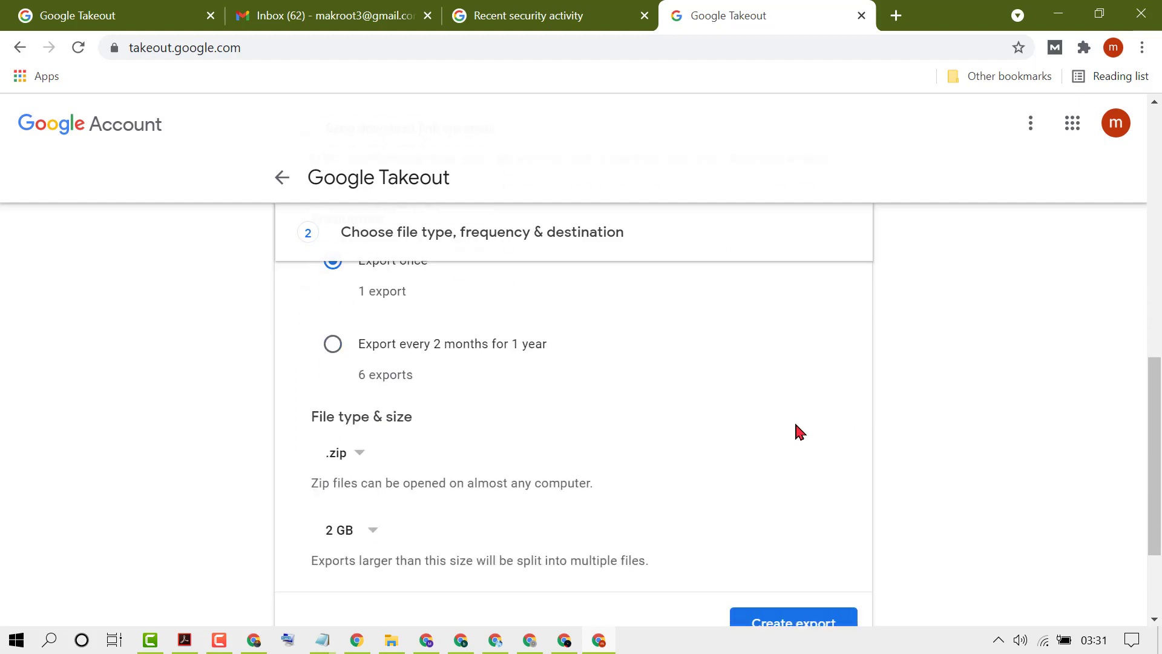
{"action": "scroll", "coordinate": [796, 431], "scroll_direction": "down", "scroll_amount": 2}
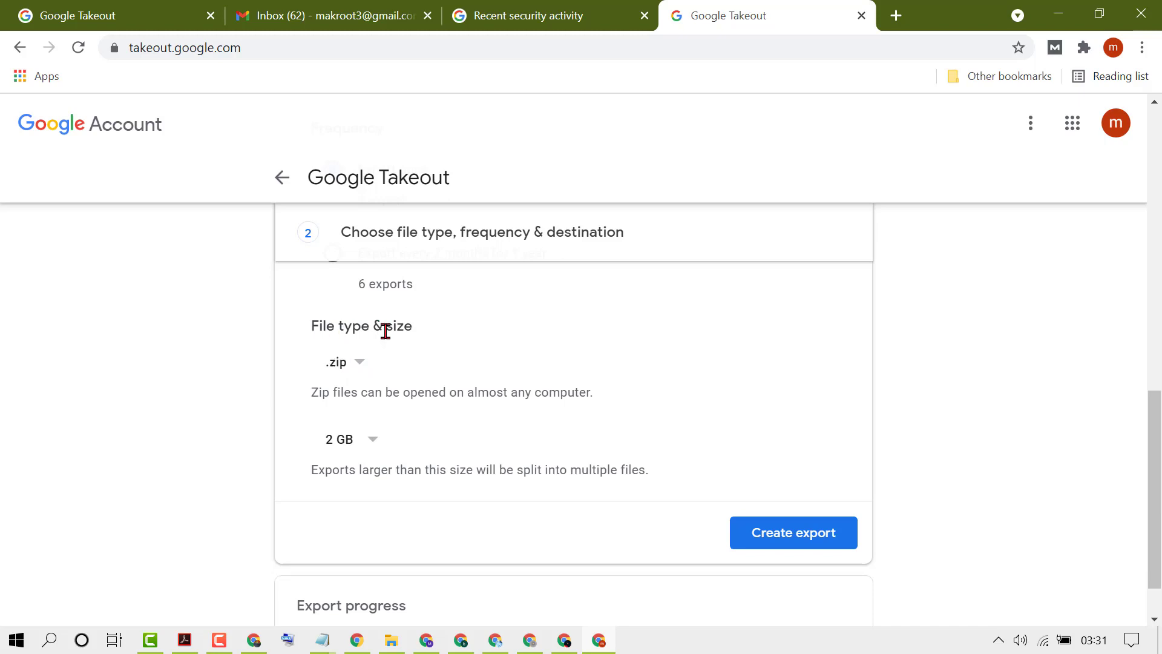
Step: Keep .zip as the file type and set the maximum archive size to 10 GB
{"action": "left_click", "coordinate": [337, 366]}
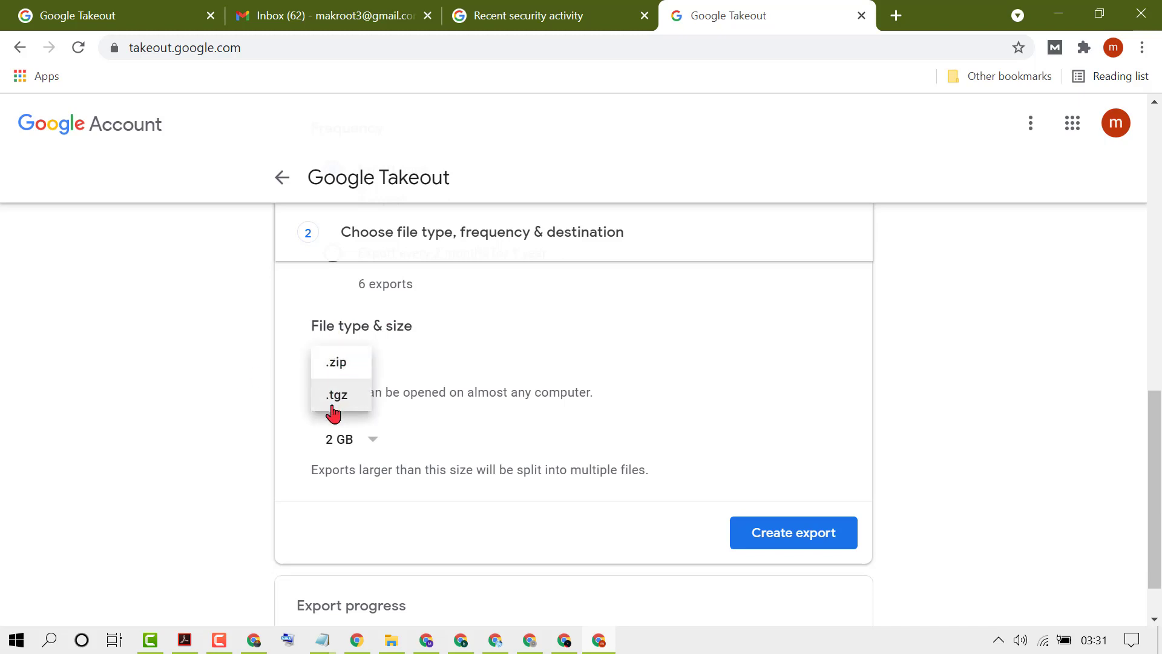
{"action": "left_click", "coordinate": [358, 370]}
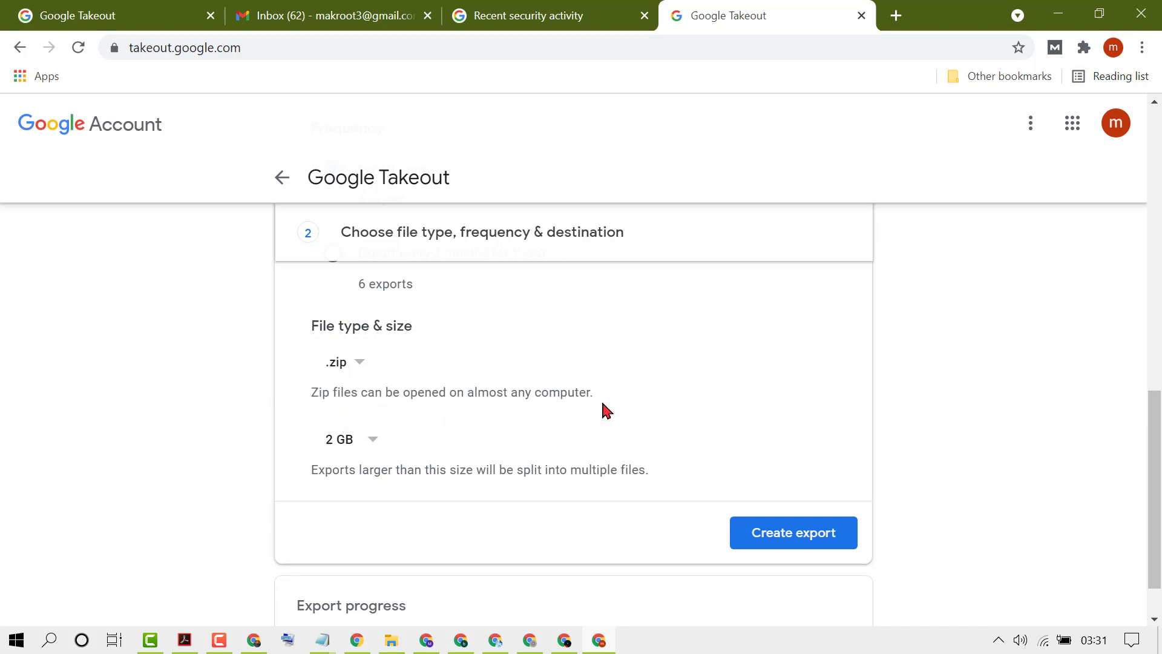
{"action": "left_click", "coordinate": [355, 373]}
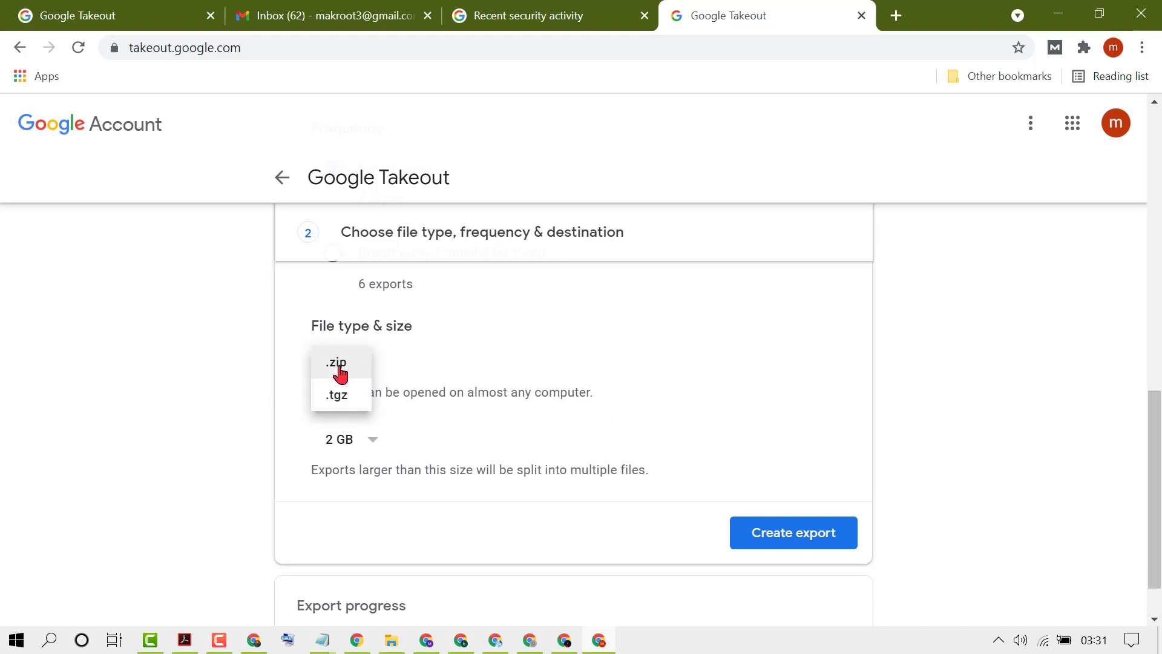
{"action": "left_click", "coordinate": [339, 372]}
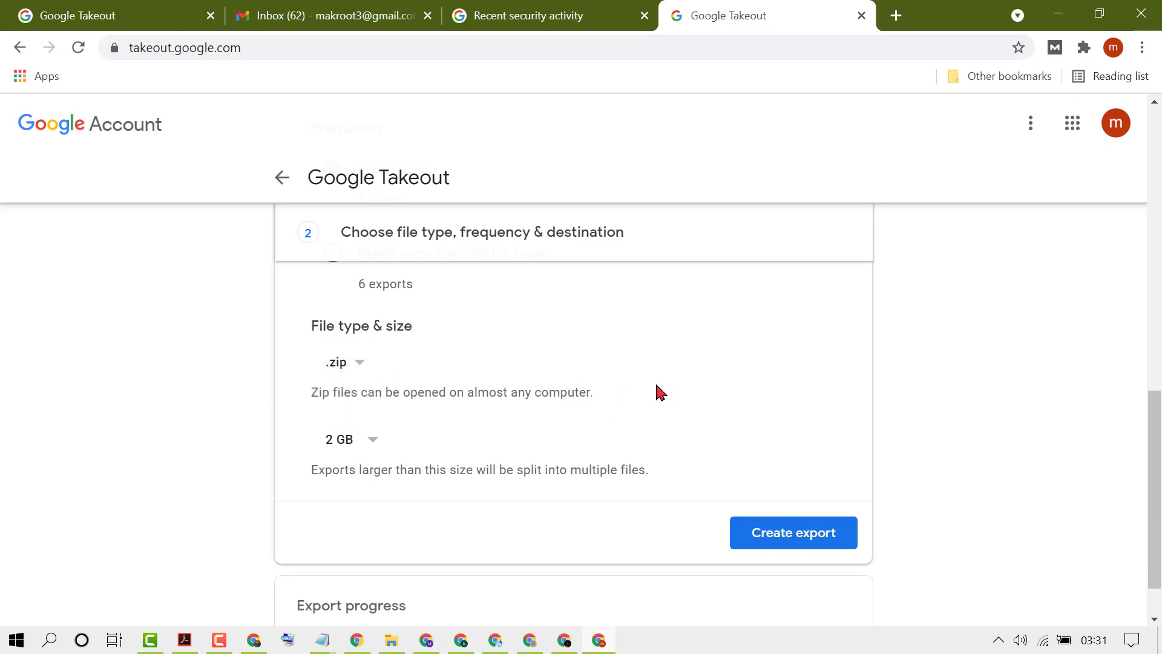
{"action": "scroll", "coordinate": [660, 392], "scroll_direction": "down", "scroll_amount": 2}
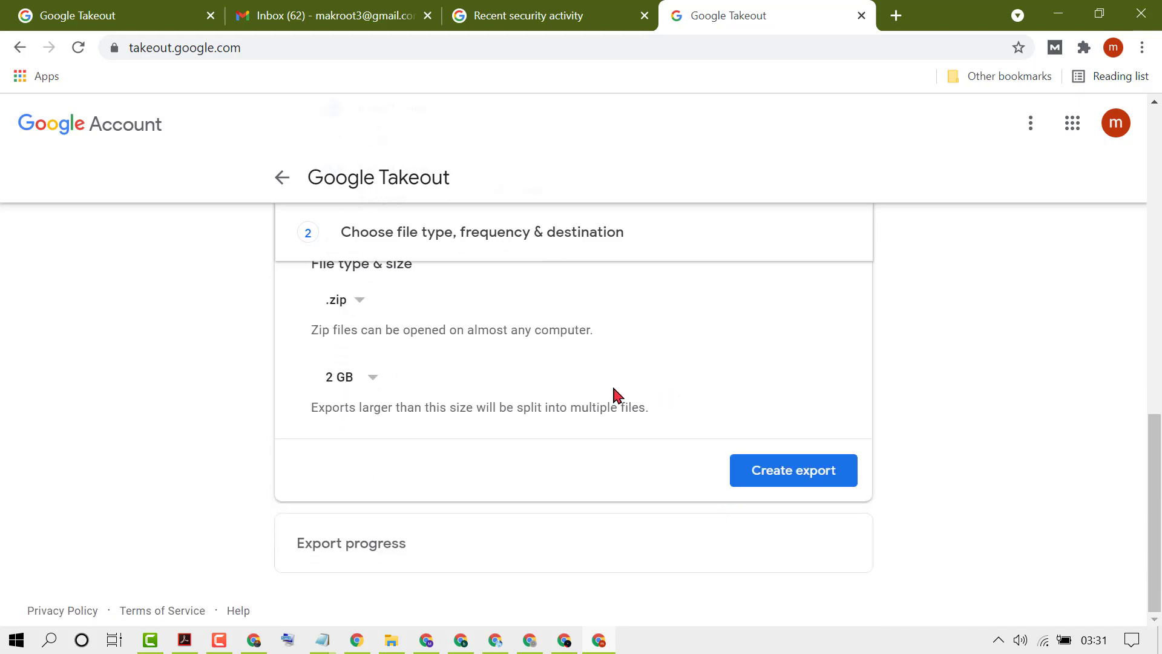
{"action": "left_click", "coordinate": [363, 380]}
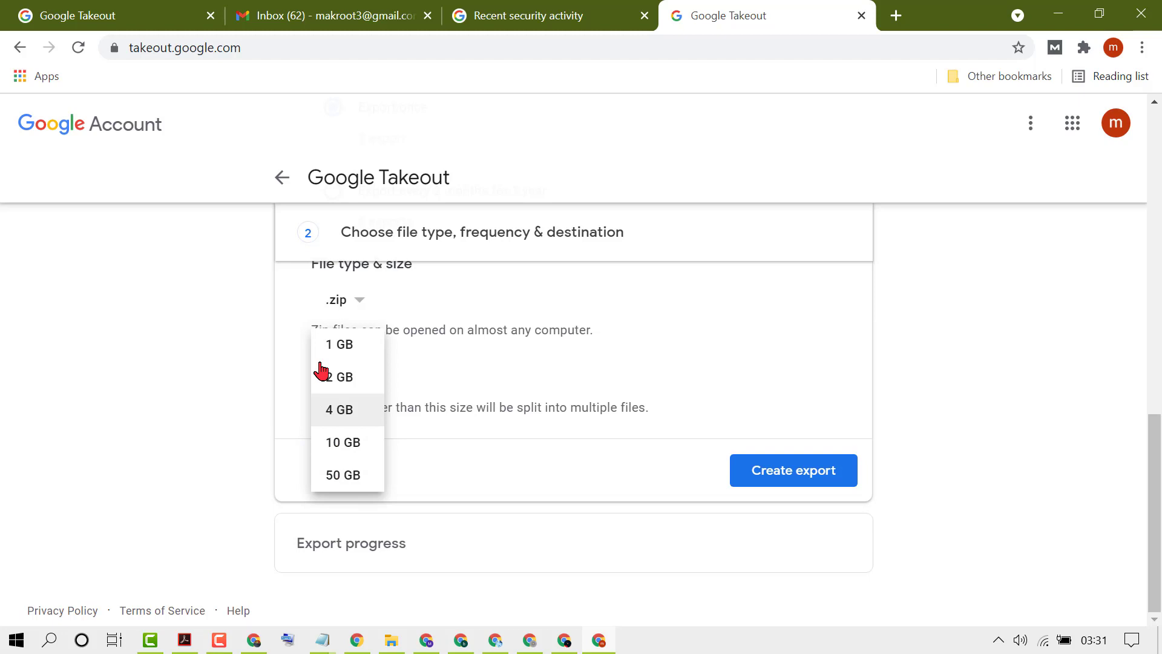
{"action": "left_click", "coordinate": [332, 455]}
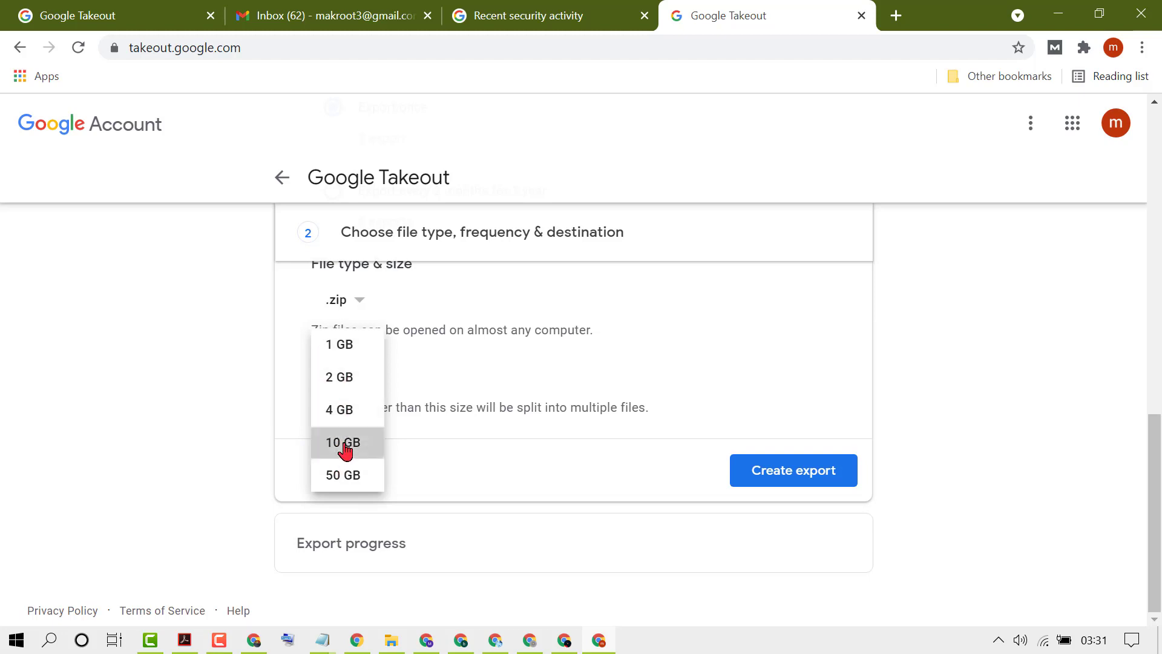
Step: Create the export and review it on the Manage your exports page
{"action": "left_click", "coordinate": [794, 478]}
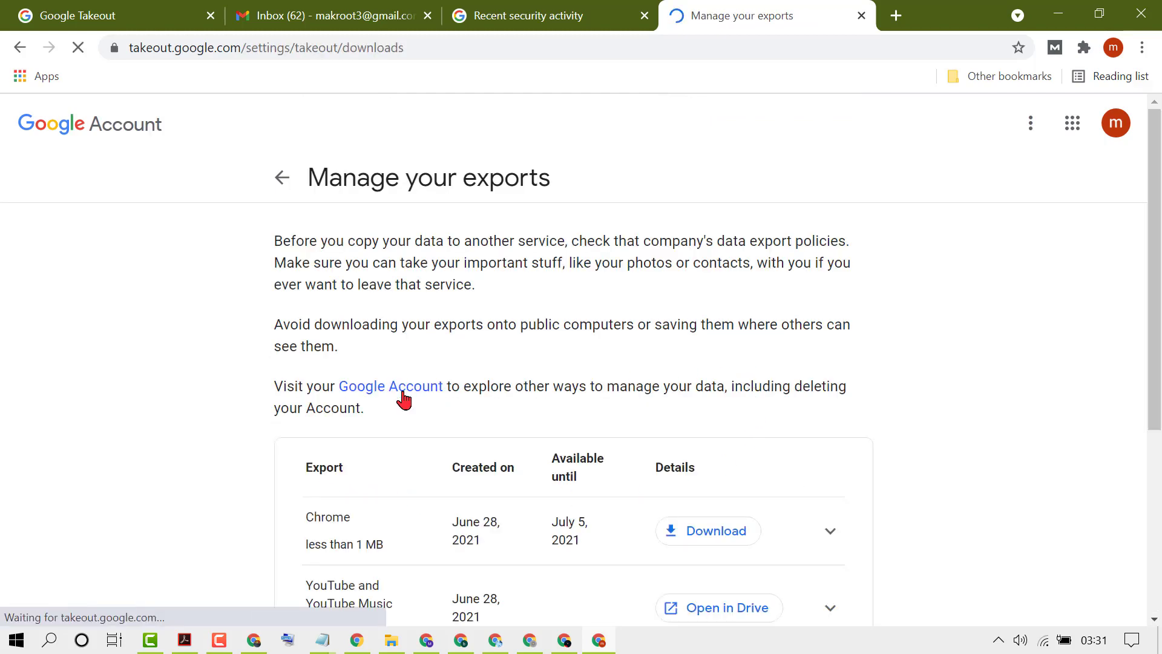
{"action": "scroll", "coordinate": [474, 418], "scroll_direction": "down", "scroll_amount": 4}
{"action": "scroll", "coordinate": [515, 417], "scroll_direction": "up", "scroll_amount": 3}
{"action": "scroll", "coordinate": [550, 410], "scroll_direction": "down", "scroll_amount": 2}
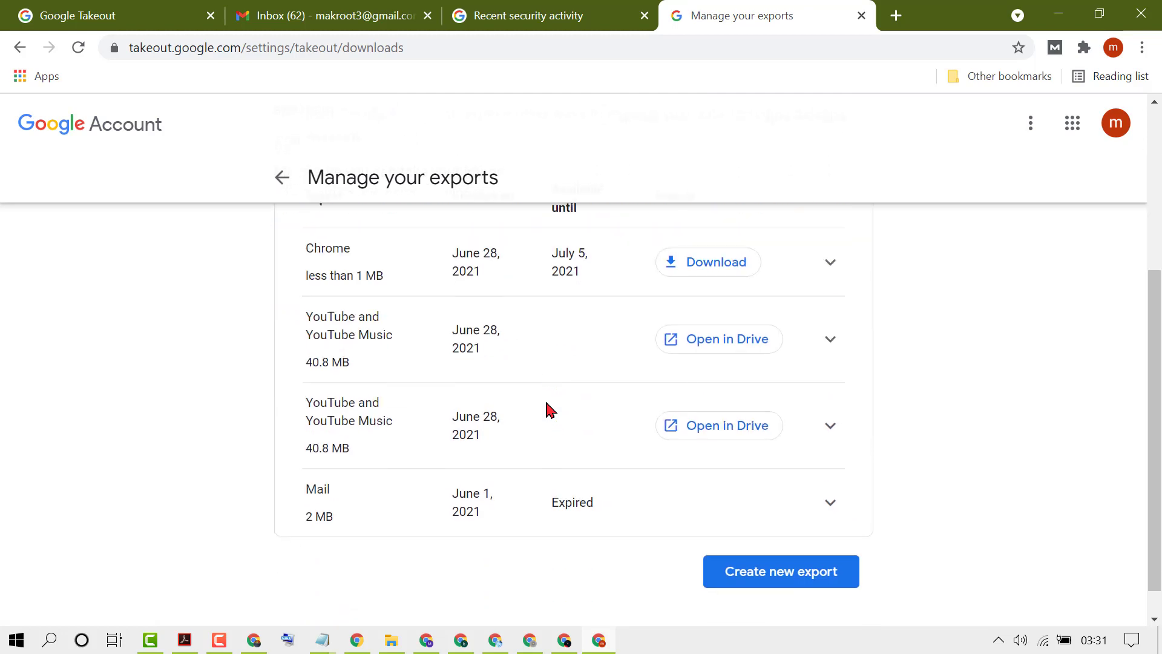
{"action": "scroll", "coordinate": [545, 408], "scroll_direction": "up", "scroll_amount": 1}
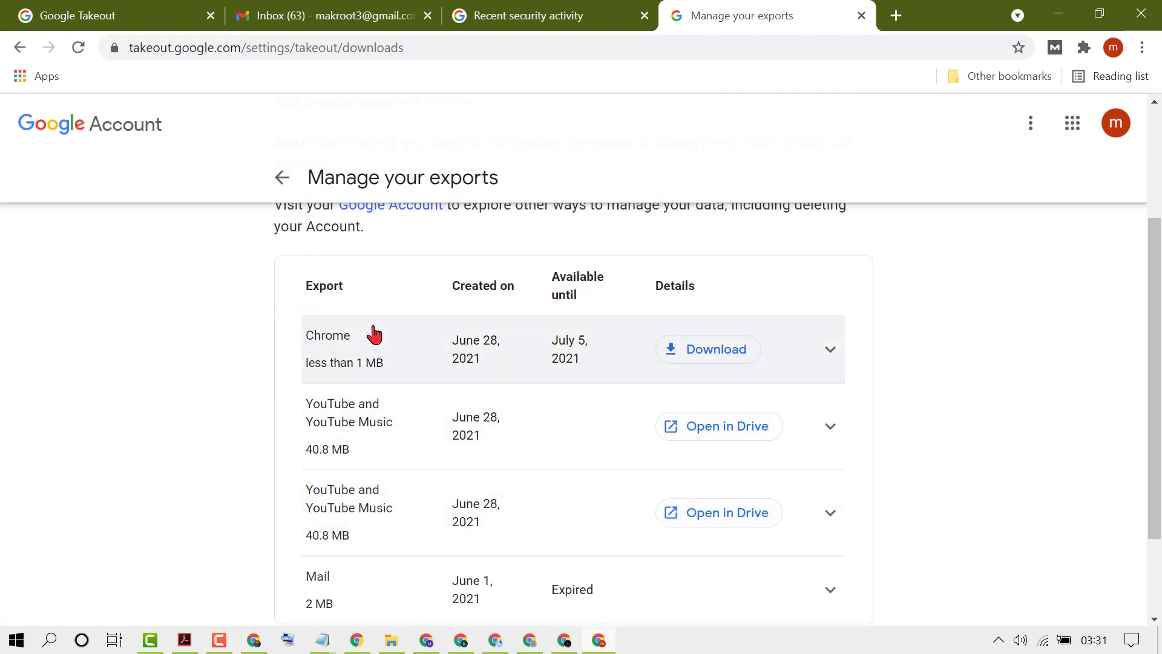
{"action": "scroll", "coordinate": [441, 377], "scroll_direction": "up", "scroll_amount": 2}
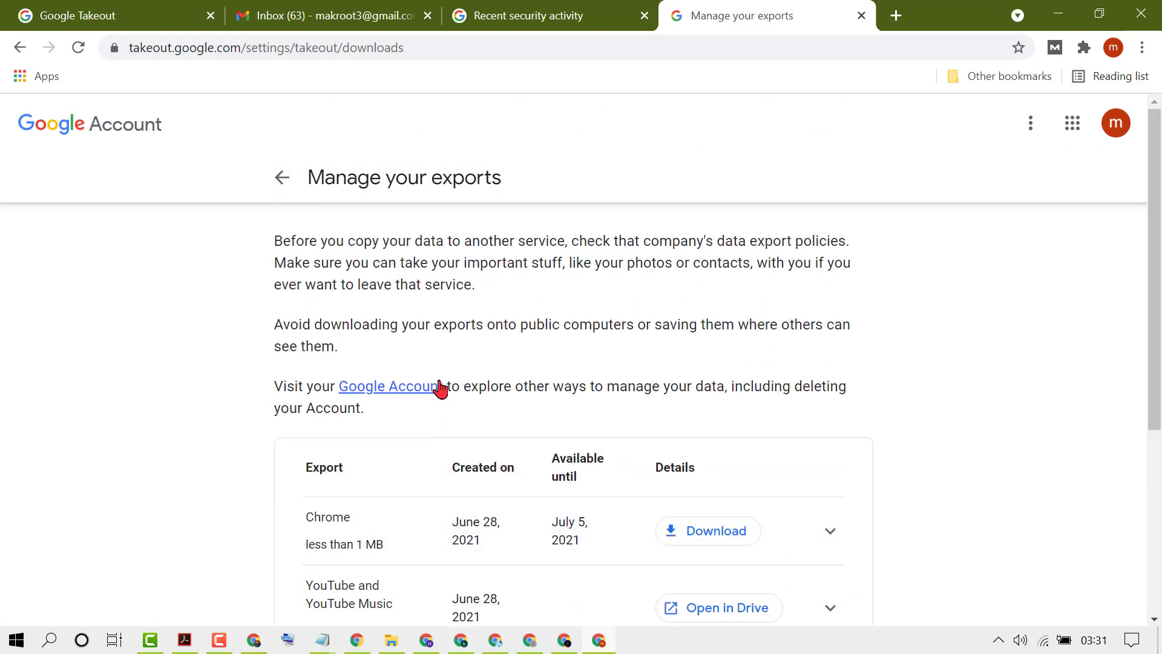
{"action": "scroll", "coordinate": [770, 391], "scroll_direction": "down", "scroll_amount": 1}
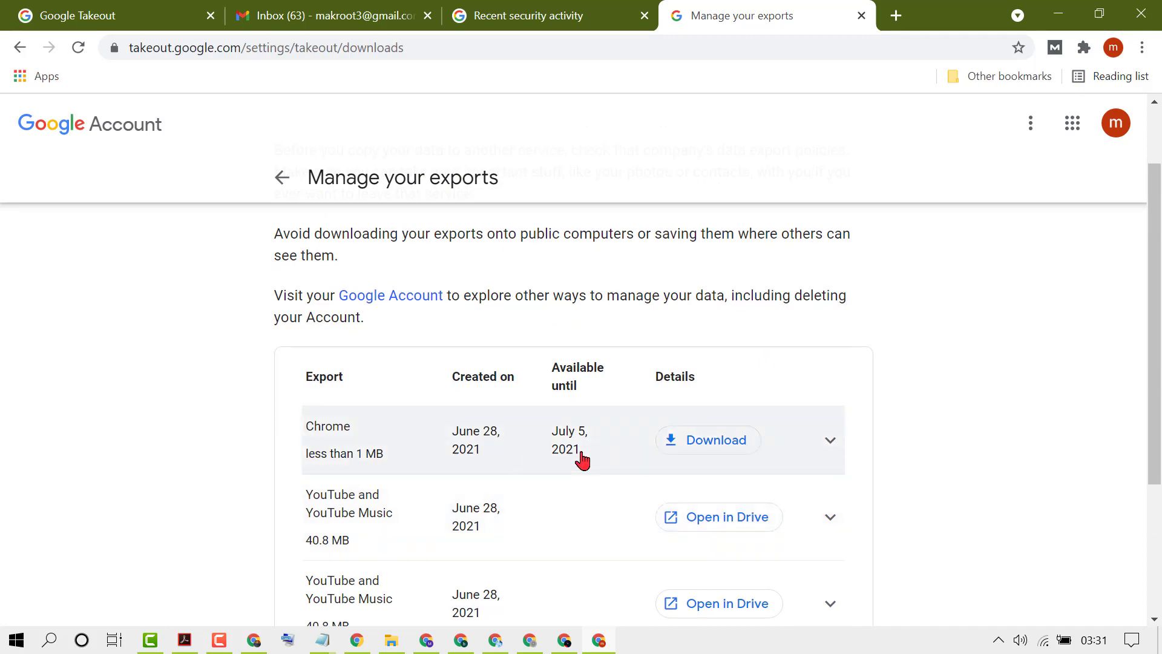
Step: In Gmail, follow the download link in the 'Your Google data is ready to download' email
{"action": "left_click", "coordinate": [303, 17]}
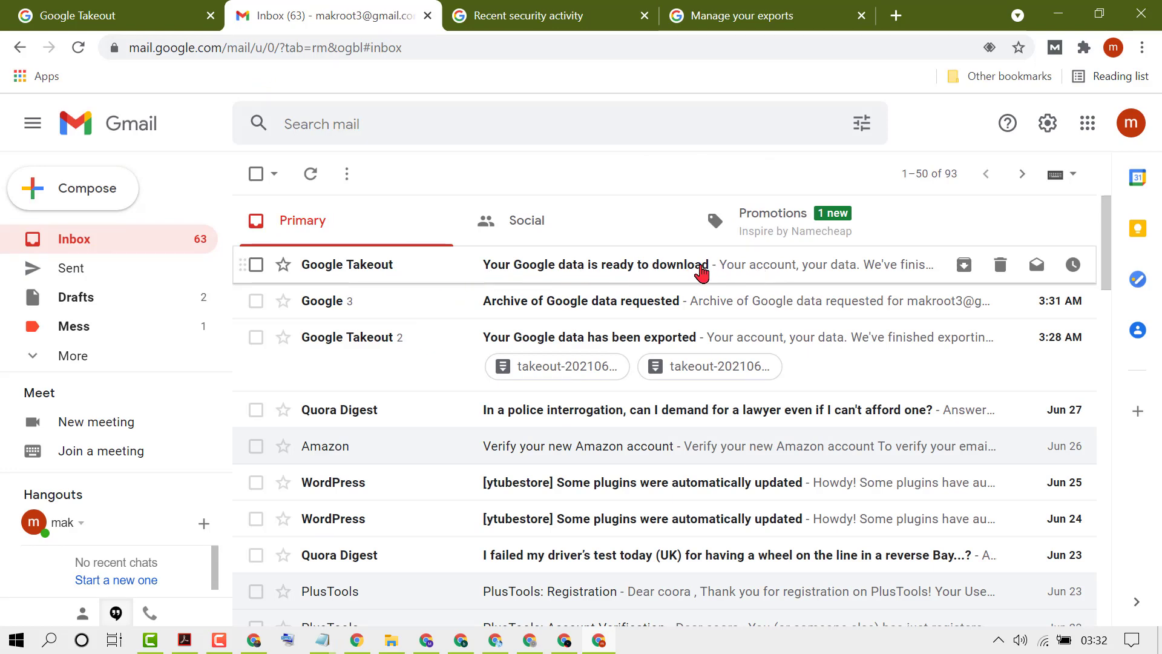
{"action": "left_click", "coordinate": [700, 270]}
{"action": "scroll", "coordinate": [257, 360], "scroll_direction": "down", "scroll_amount": 4}
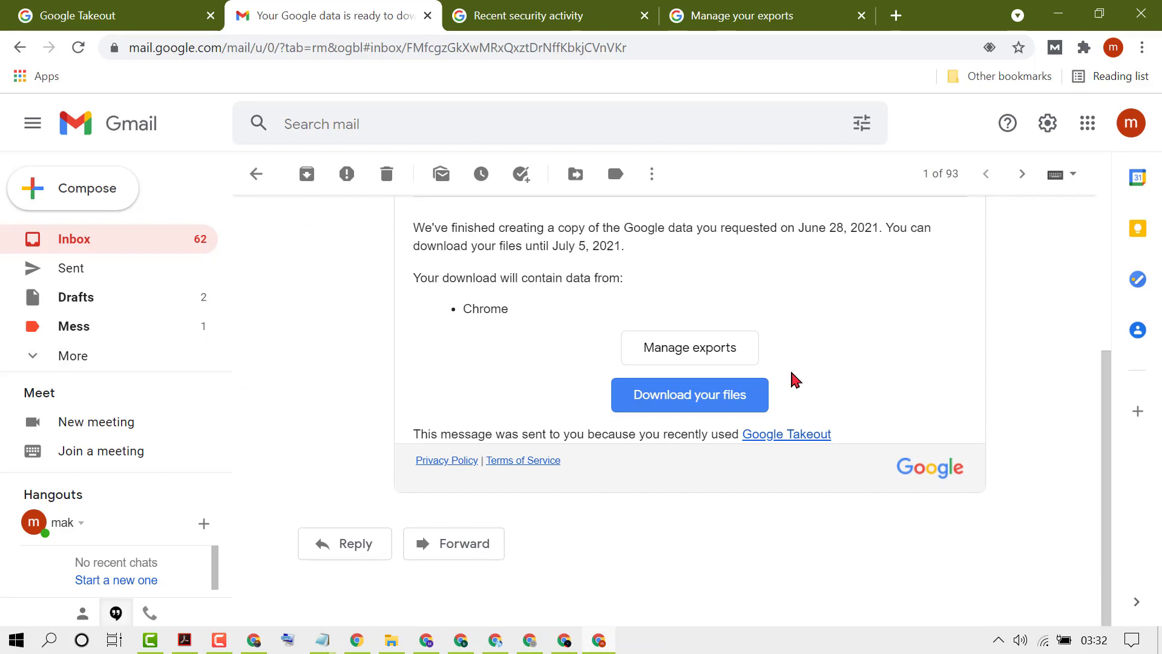
{"action": "left_click", "coordinate": [685, 405]}
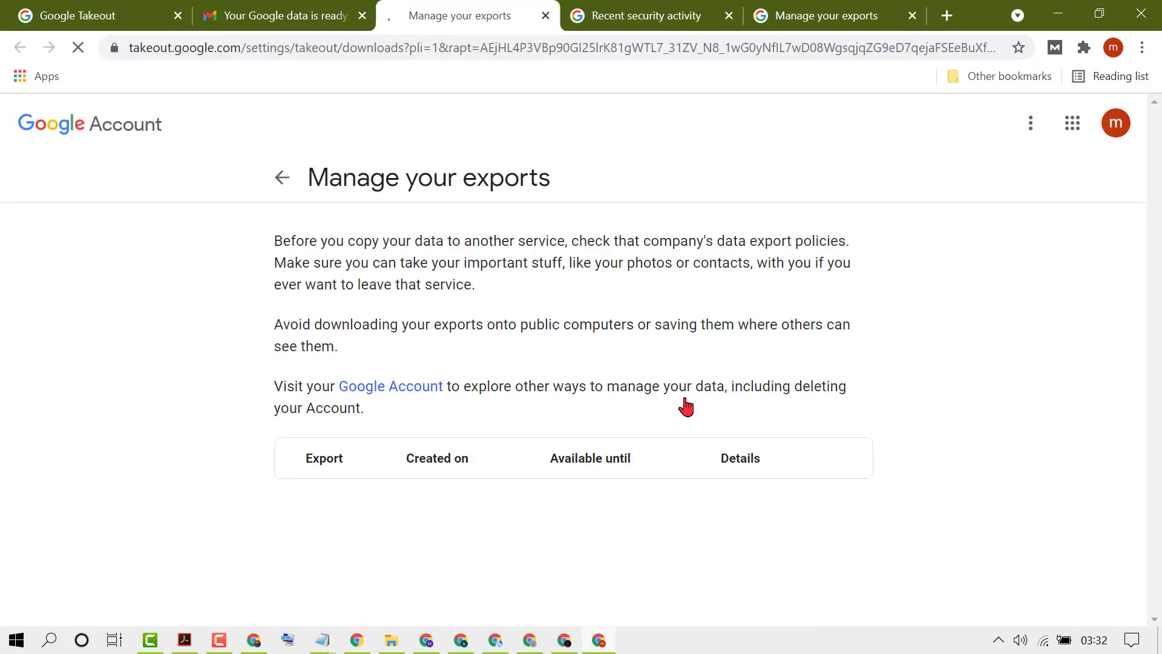
Step: Wait on the Manage your exports page for the takeout zip download to finish
{"action": "scroll", "coordinate": [545, 369], "scroll_direction": "down", "scroll_amount": 5}
{"action": "scroll", "coordinate": [472, 376], "scroll_direction": "up", "scroll_amount": 1}
{"action": "scroll", "coordinate": [376, 400], "scroll_direction": "up", "scroll_amount": 1}
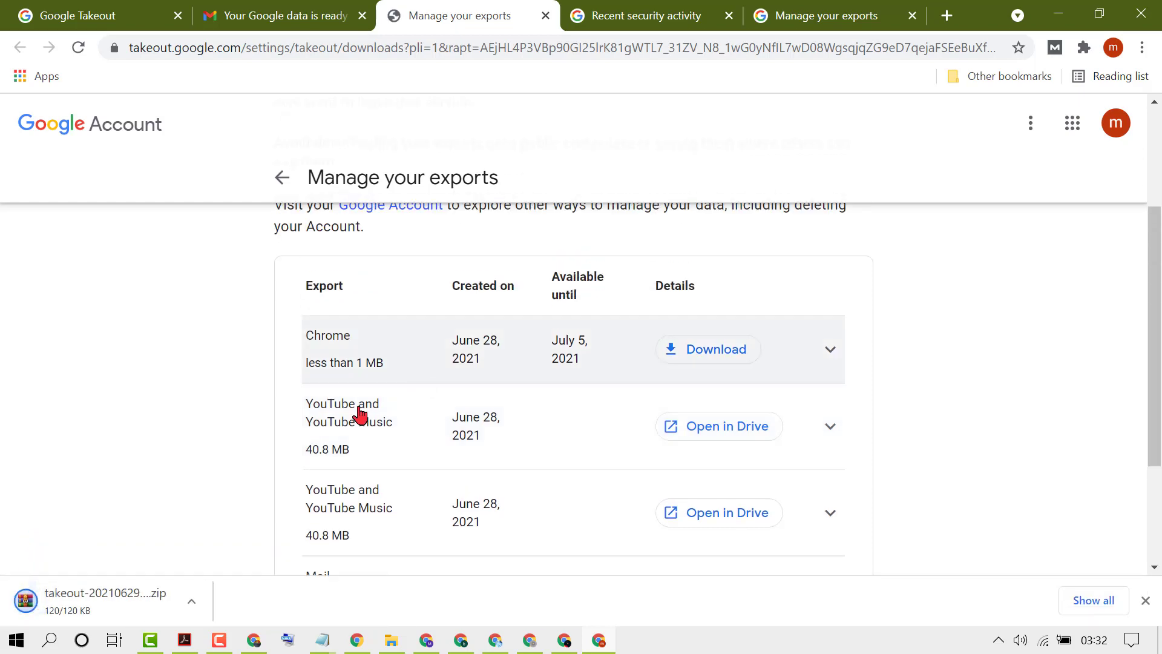
{"action": "scroll", "coordinate": [557, 454], "scroll_direction": "up", "scroll_amount": 2}
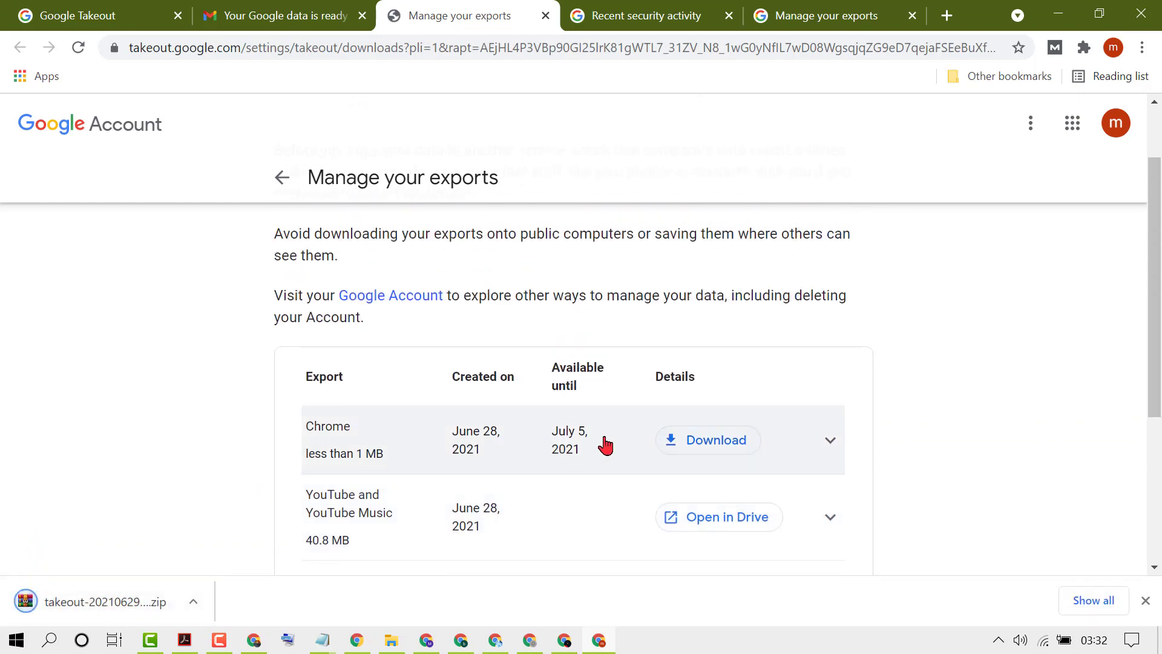
{"action": "left_click", "coordinate": [829, 445]}
Step: Open the downloaded takeout zip in WinRAR and browse into Takeout, then Chrome
{"action": "left_click", "coordinate": [100, 605]}
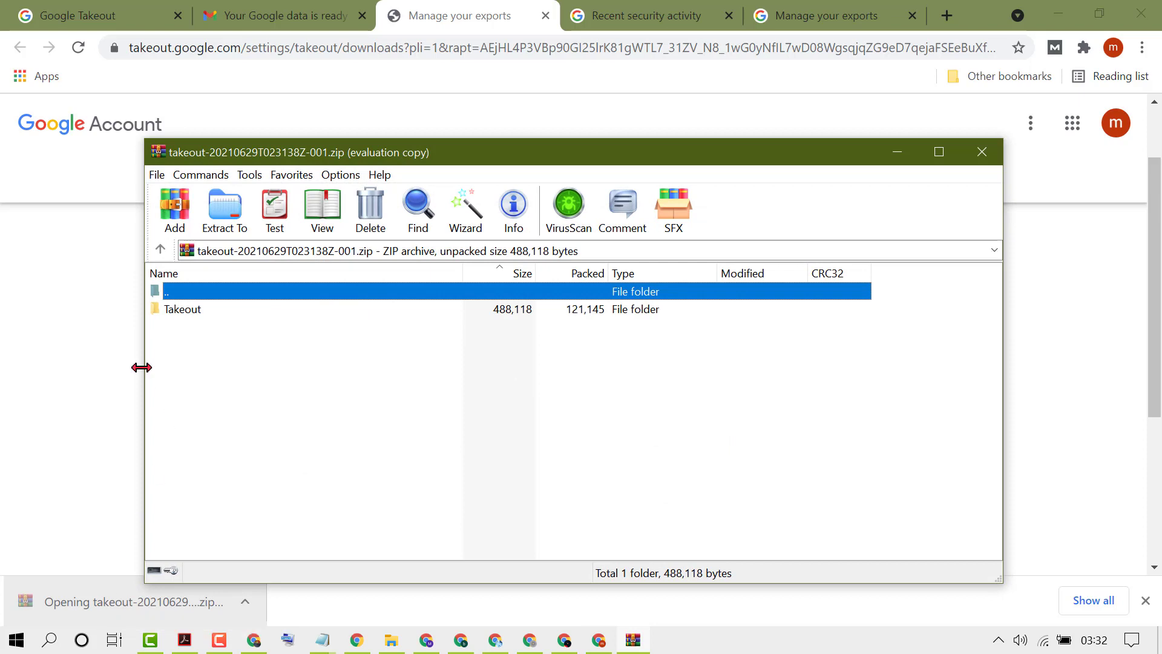
{"action": "double_click", "coordinate": [183, 310]}
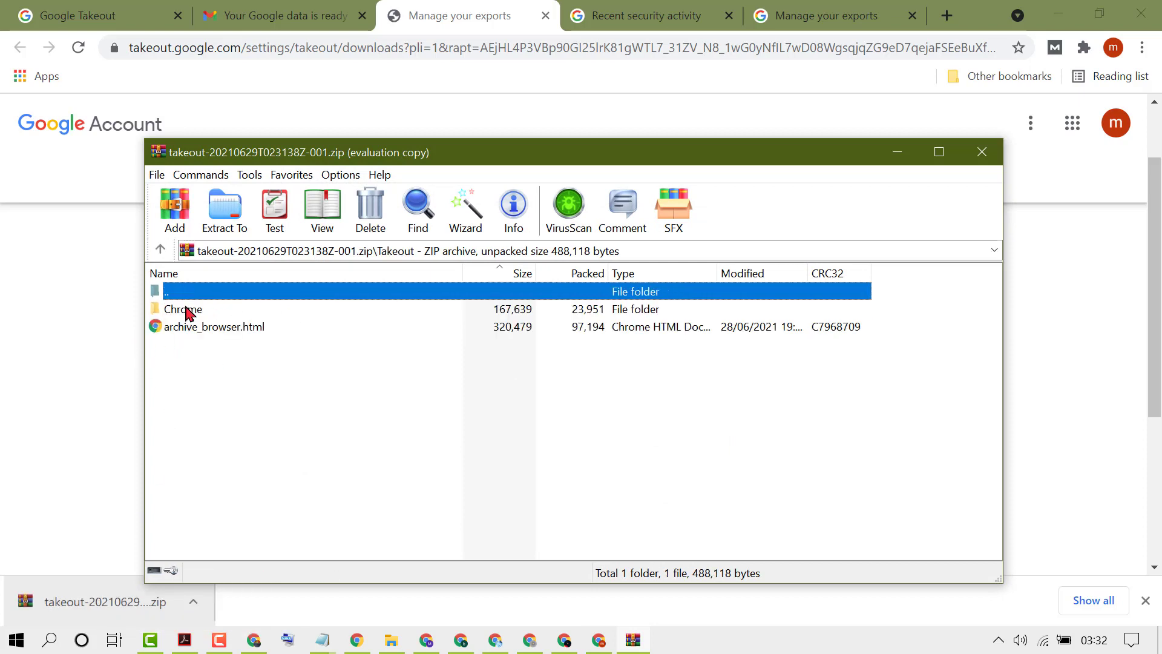
{"action": "double_click", "coordinate": [185, 310]}
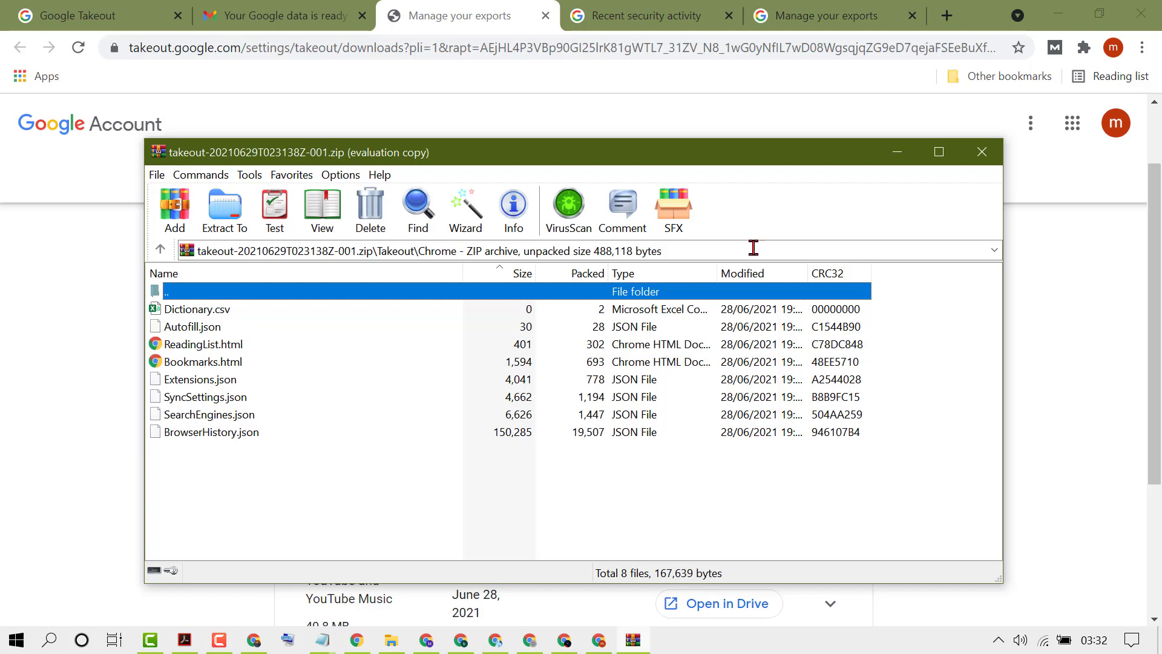
{"action": "left_click", "coordinate": [981, 153]}
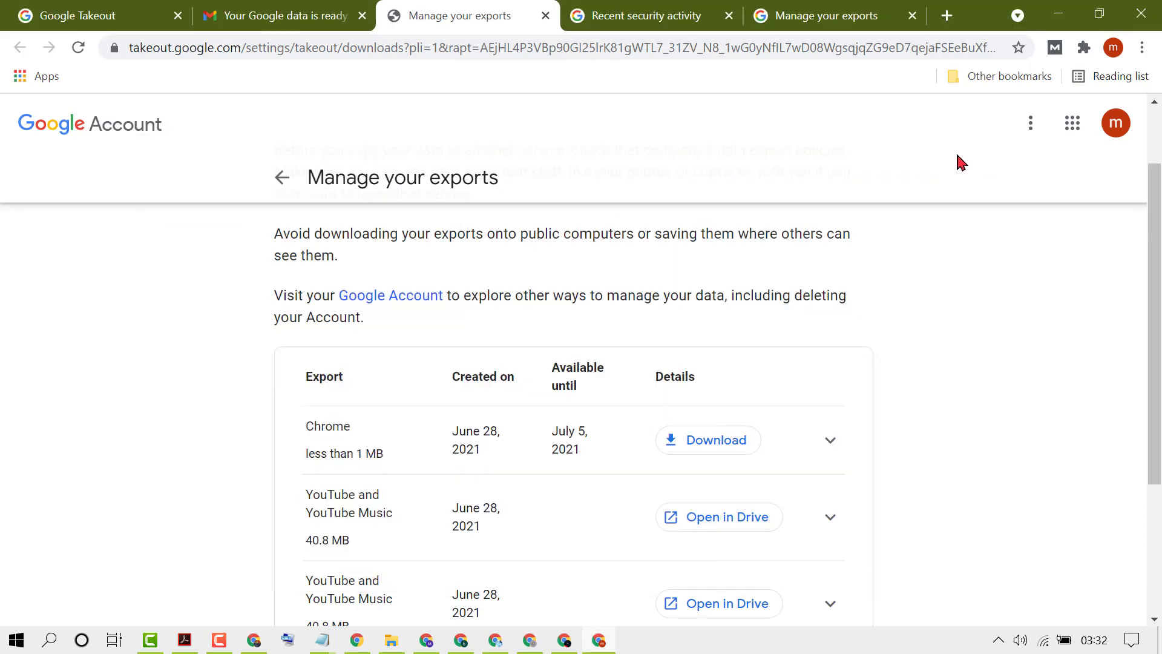
{"action": "scroll", "coordinate": [562, 402], "scroll_direction": "down", "scroll_amount": 3}
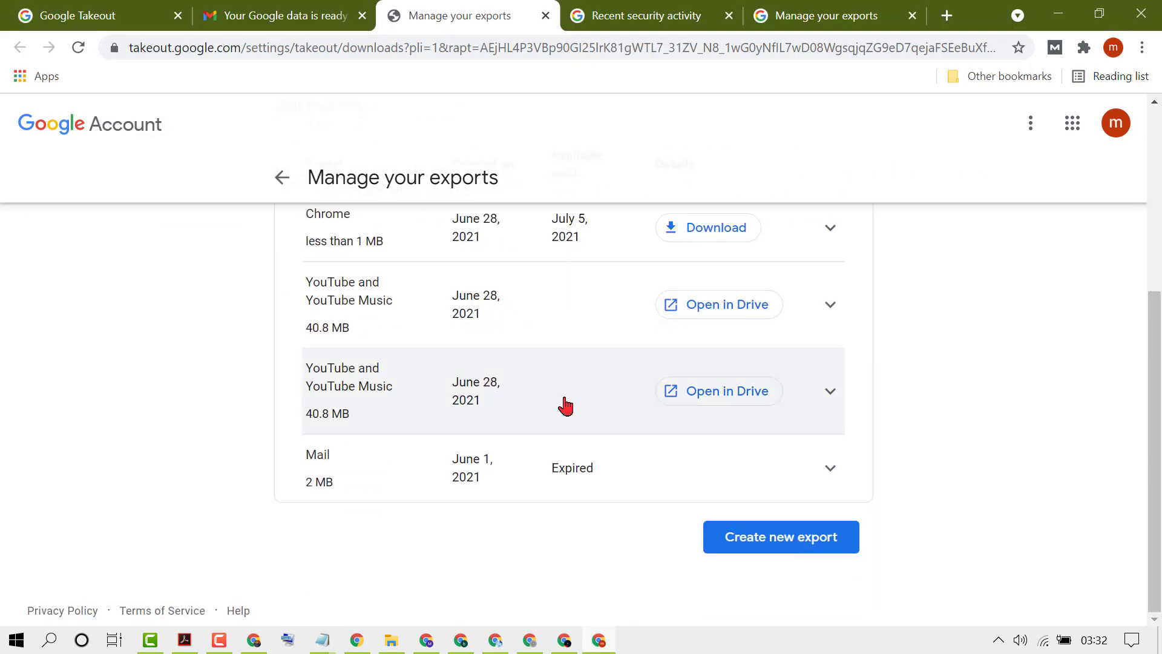
{"action": "scroll", "coordinate": [563, 407], "scroll_direction": "up", "scroll_amount": 3}
{"action": "scroll", "coordinate": [563, 407], "scroll_direction": "up", "scroll_amount": 2}
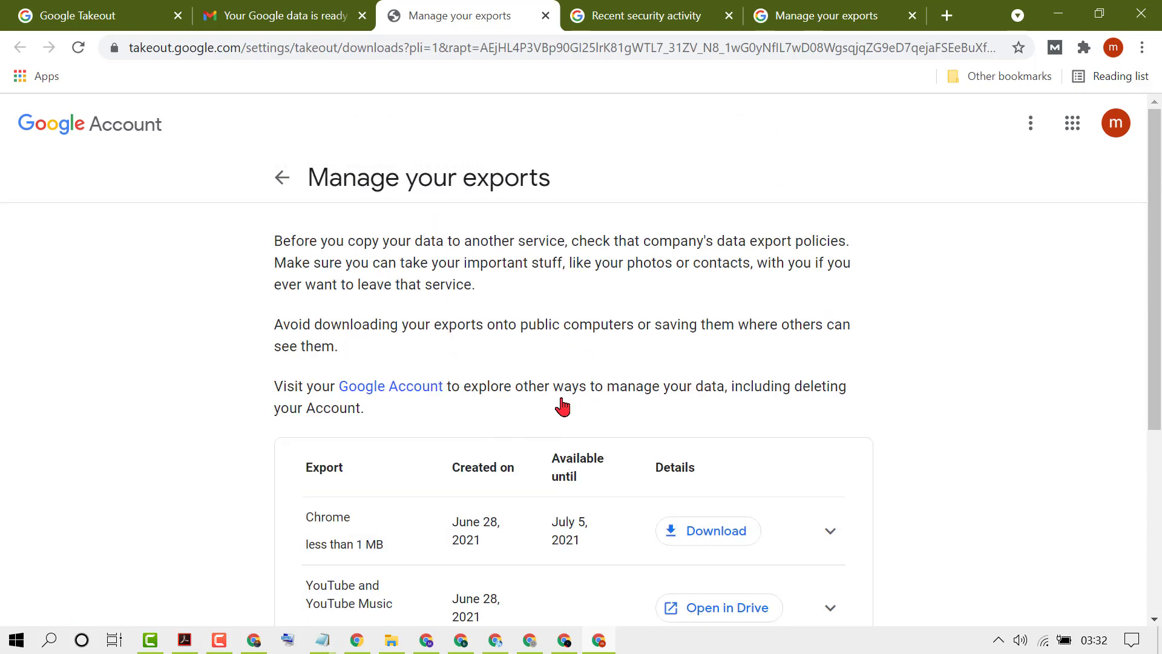
{"action": "scroll", "coordinate": [563, 407], "scroll_direction": "down", "scroll_amount": 3}
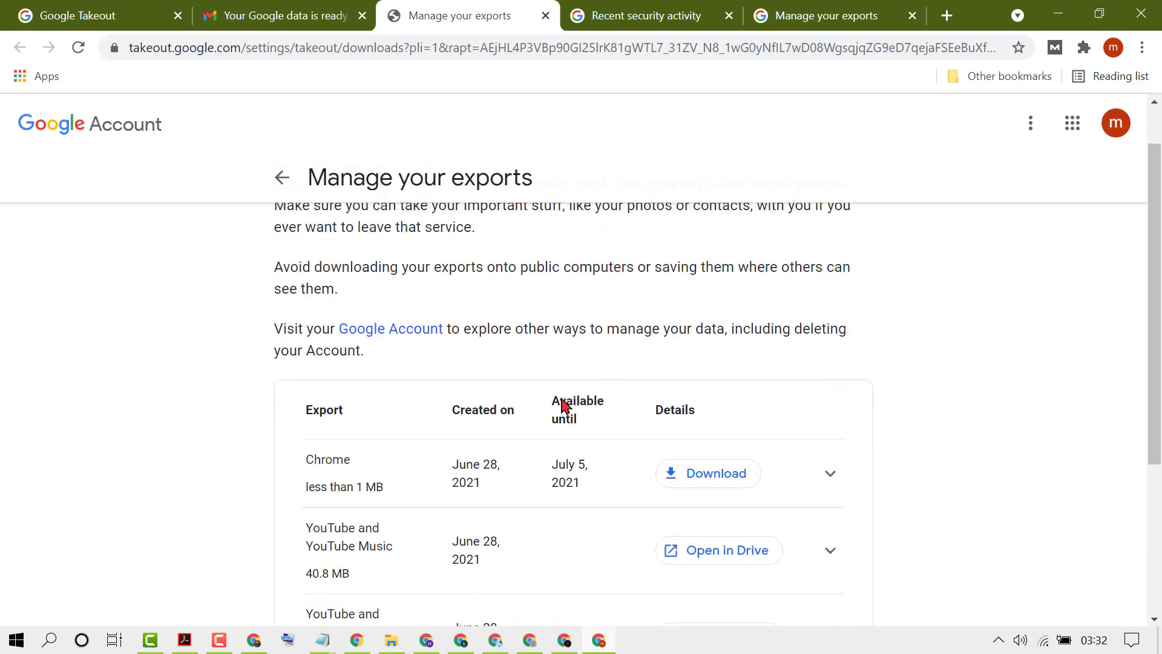